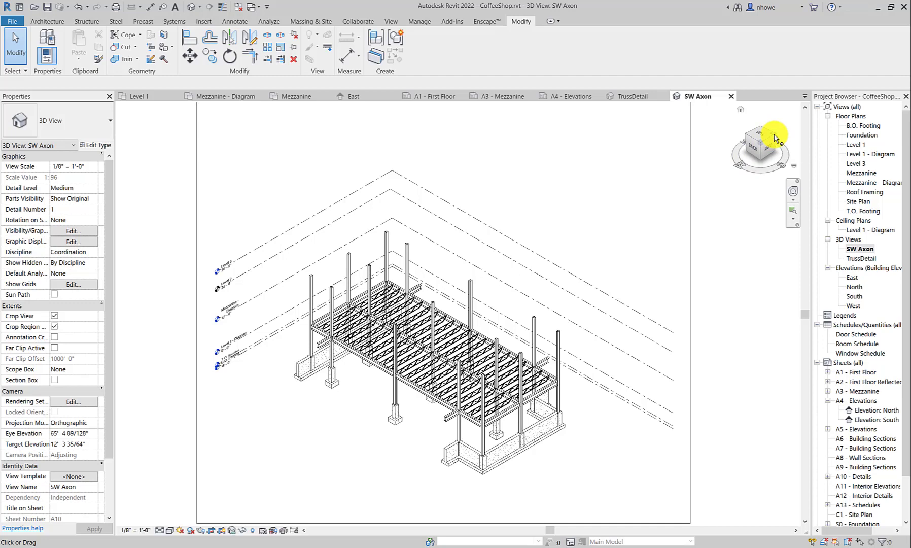
- Examine the structural frame in the SW Axon 3D view from several corner and side orientations
click(775, 138)
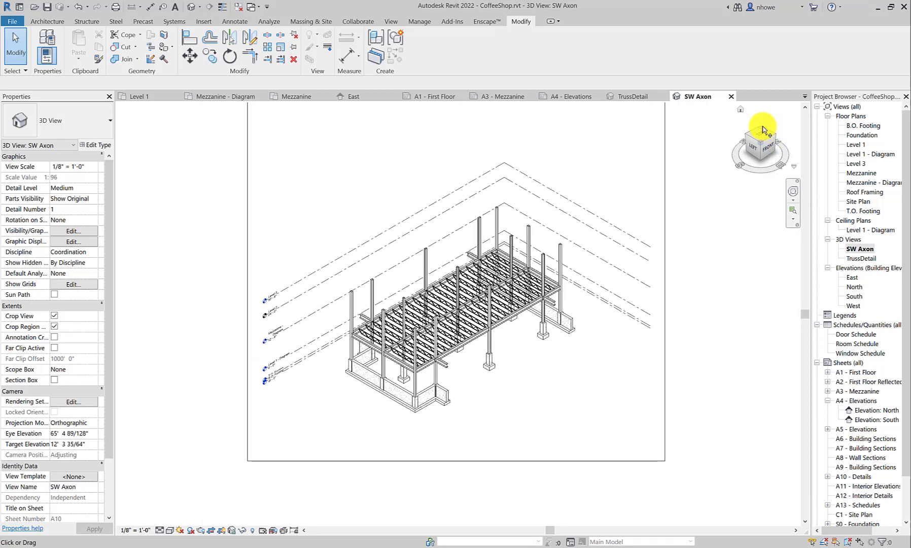
click(763, 129)
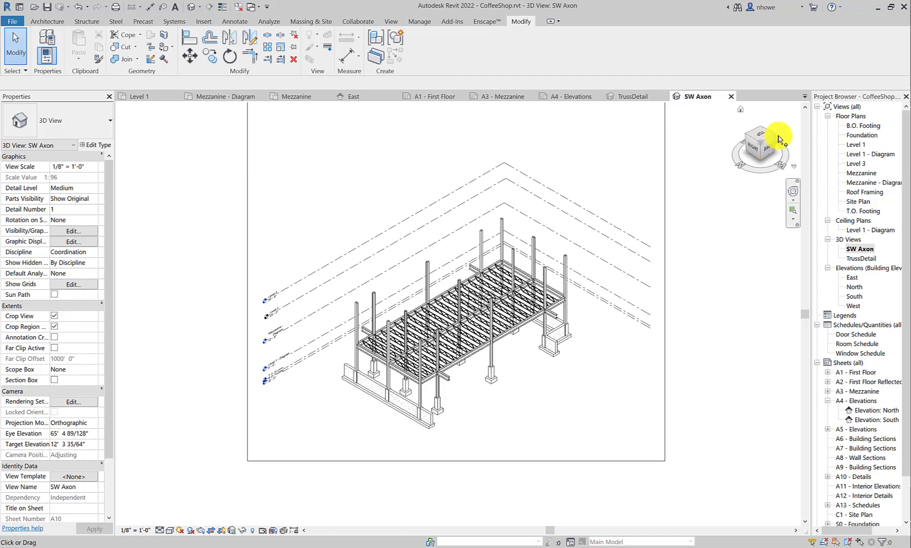
click(777, 139)
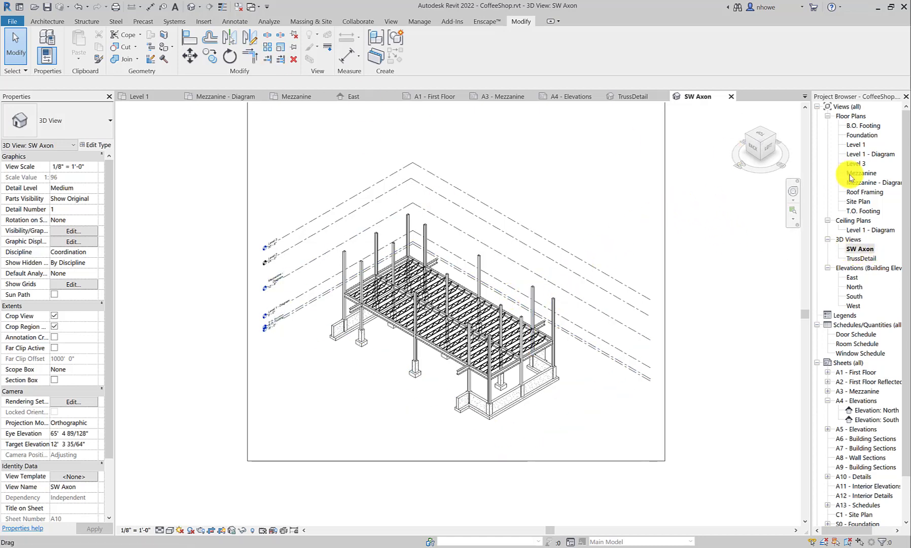
click(769, 143)
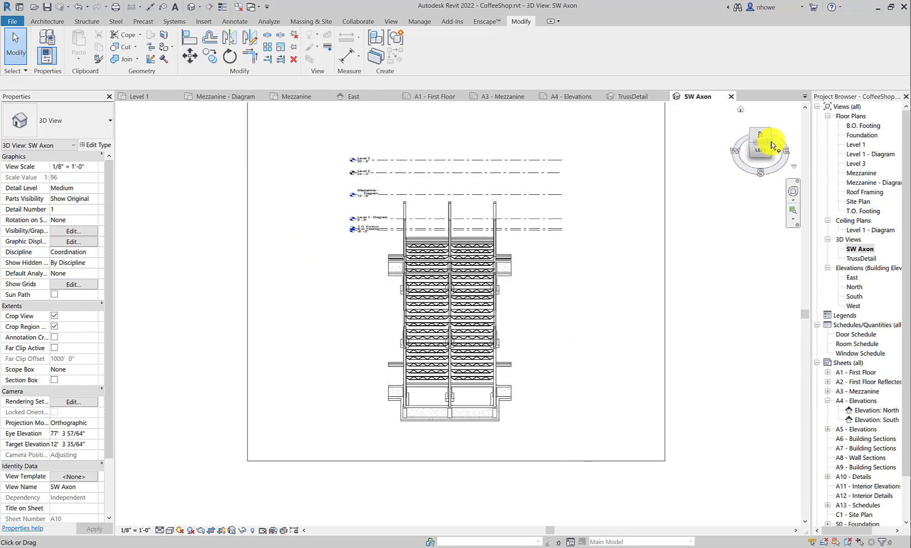
click(771, 145)
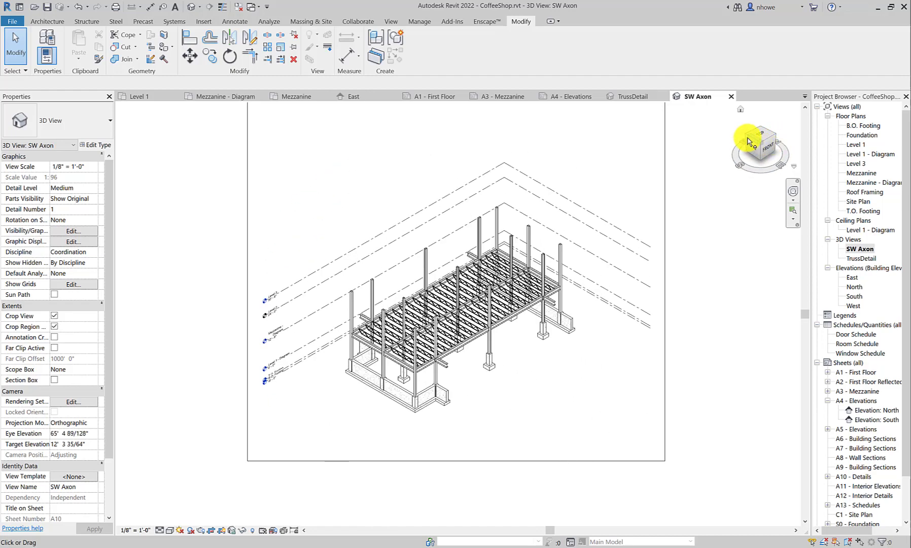
click(746, 140)
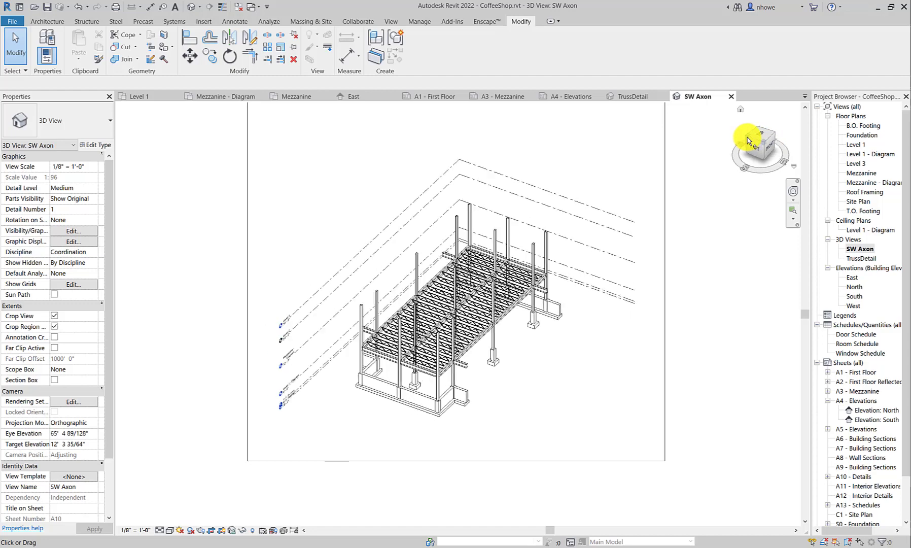
click(768, 152)
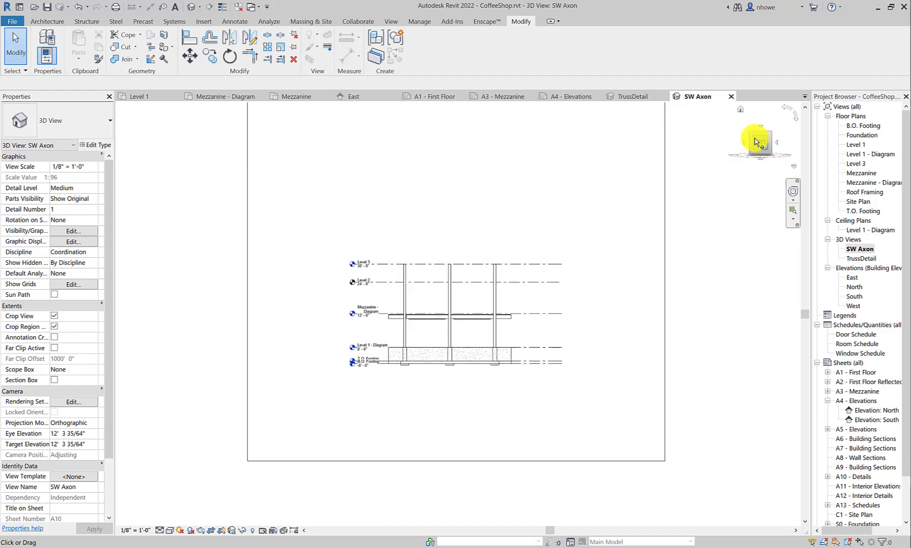
click(753, 137)
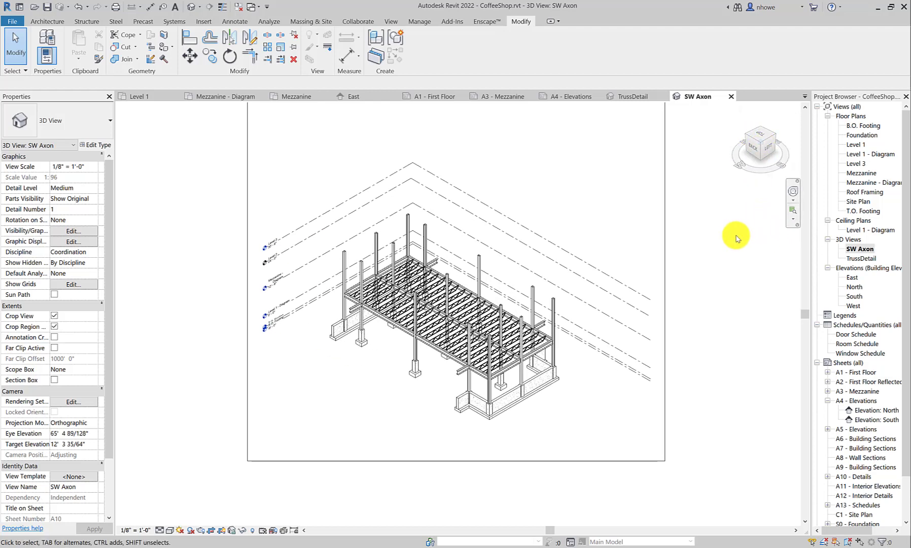
- Review the Level 1 floor plan and sheets A1 - First Floor, A2 - First Floor Reflected Ceiling Plan and A3 - Mezzanine
double_click(858, 146)
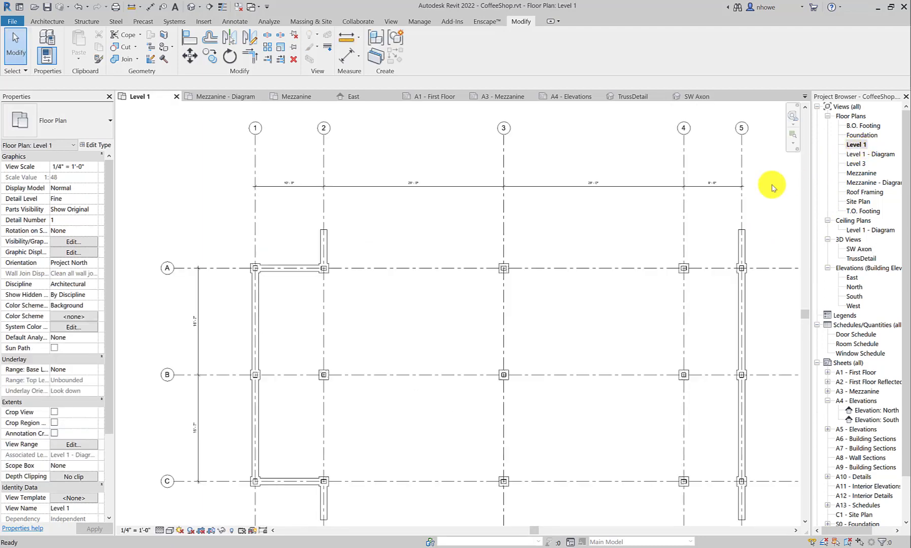
middle_drag(703, 203, 628, 205)
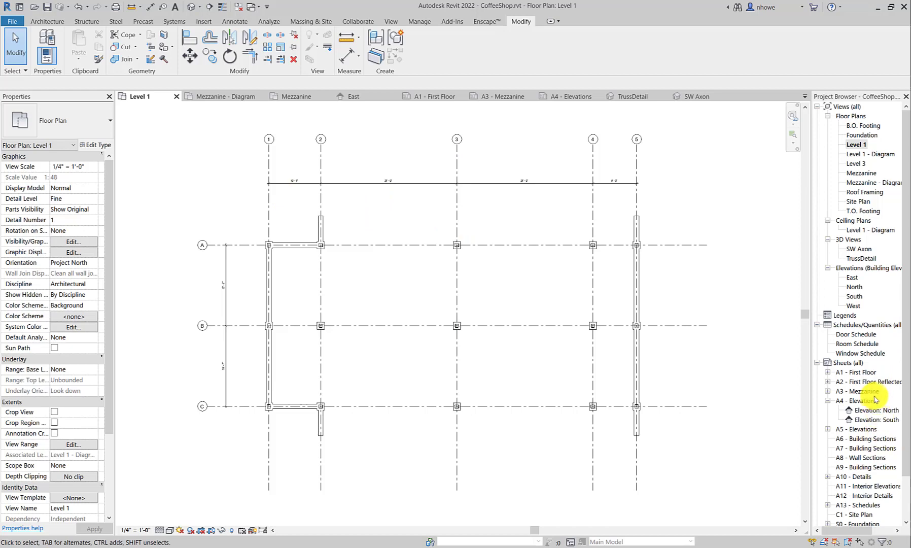
double_click(862, 372)
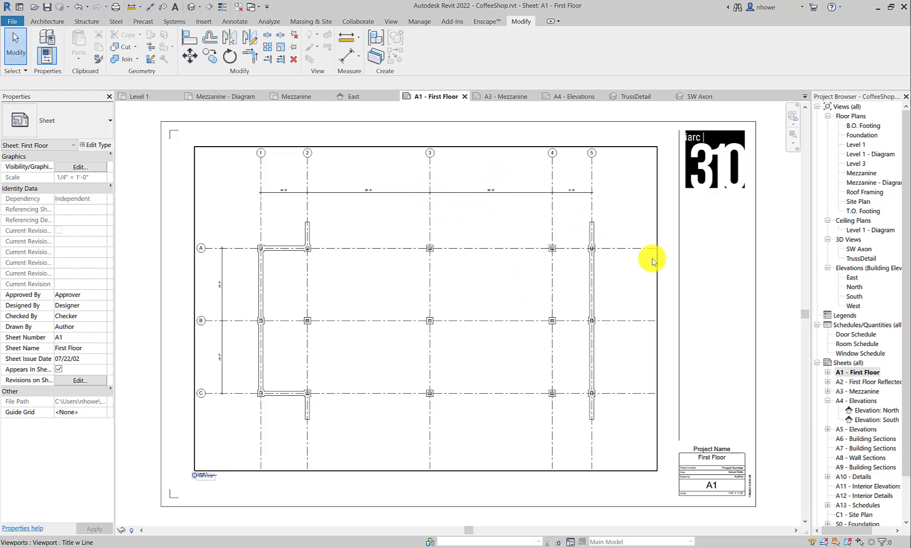
double_click(853, 385)
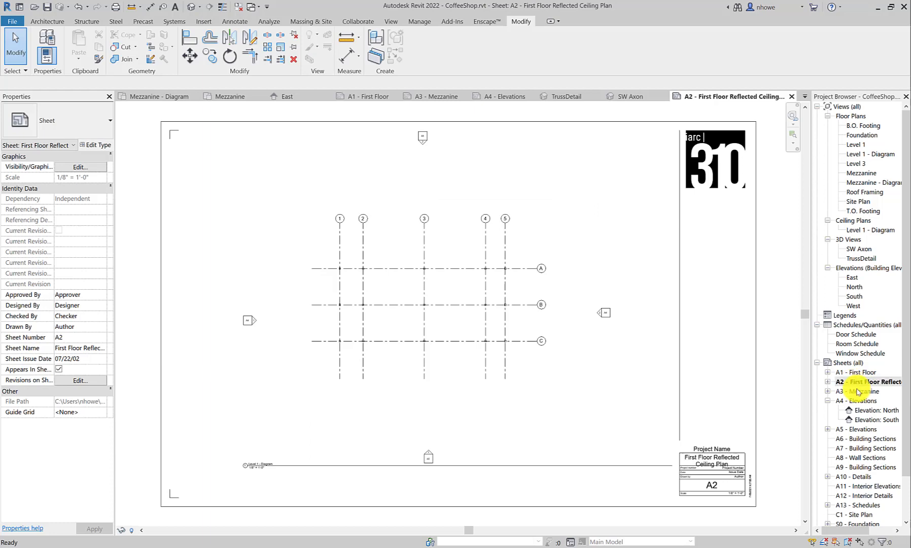
double_click(856, 392)
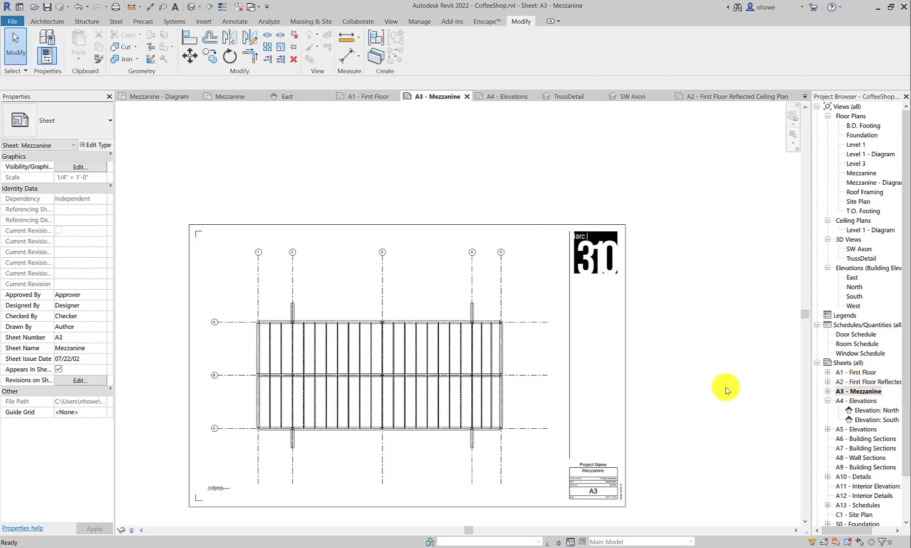
middle_drag(544, 383, 574, 359)
scroll(578, 358, down, 1)
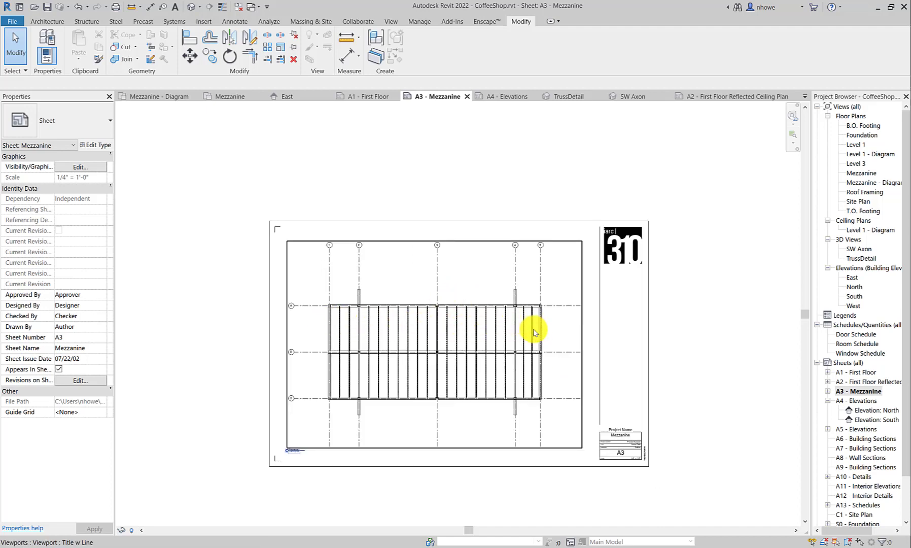
scroll(533, 330, up, 3)
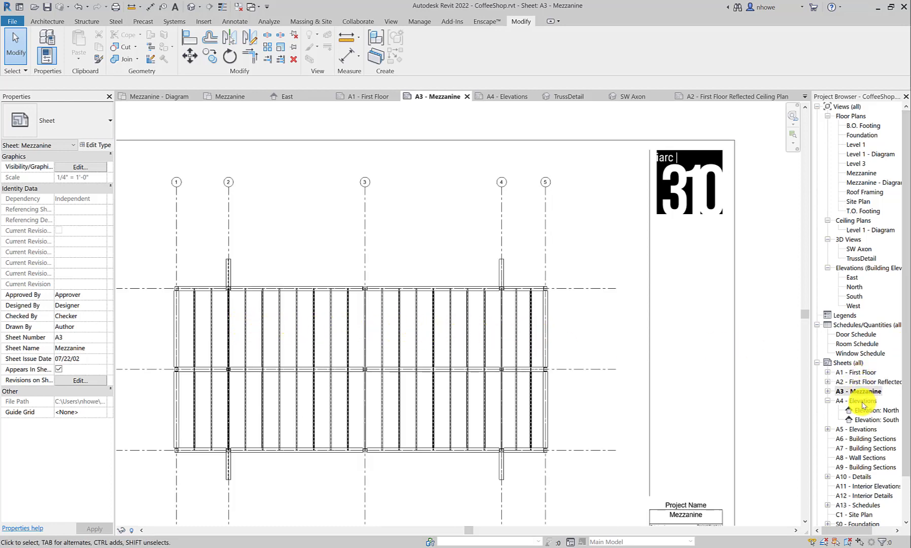
scroll(864, 403, down, 1)
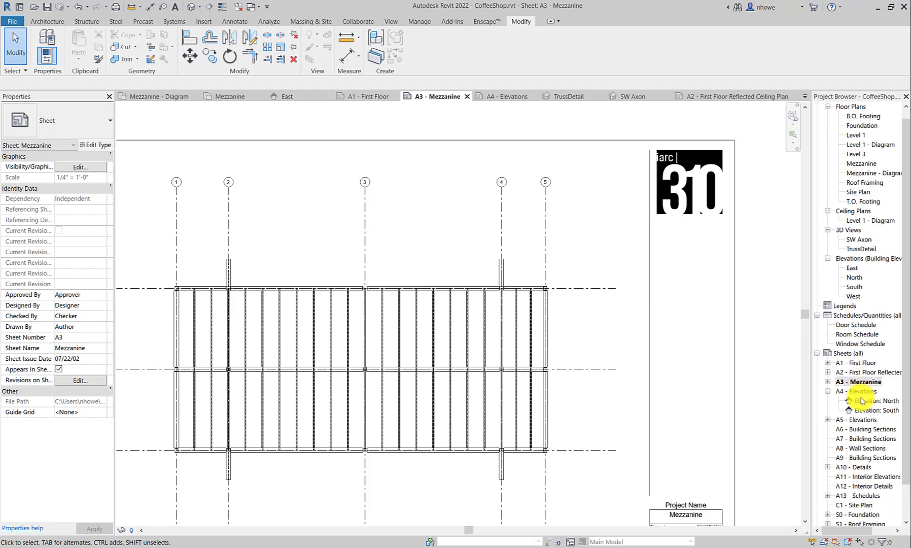
- Change the title block on sheet A4 - Elevations to Howe 22x34Horizontal
double_click(858, 391)
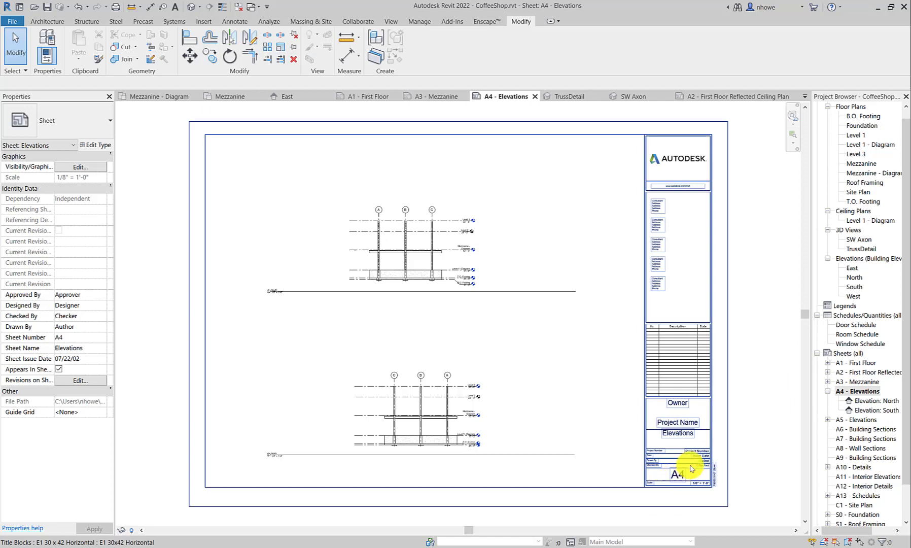
click(703, 360)
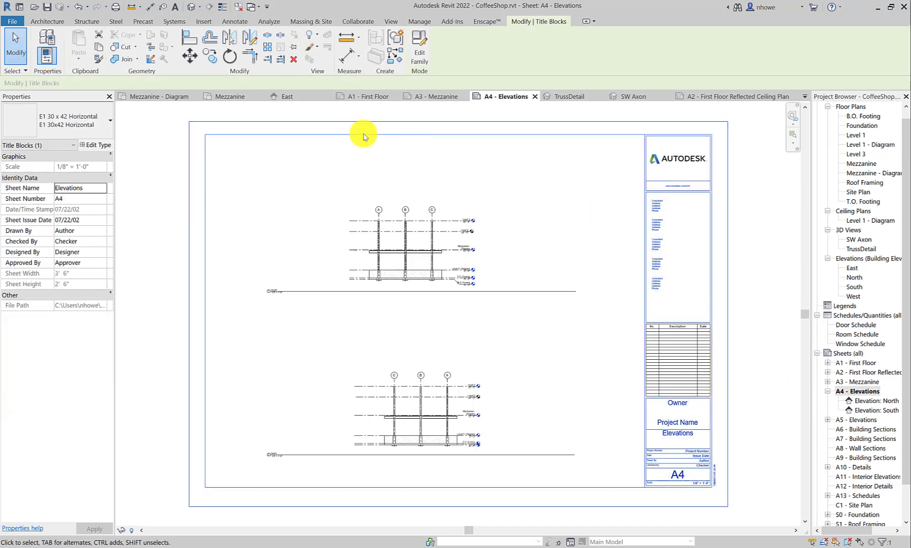
click(104, 122)
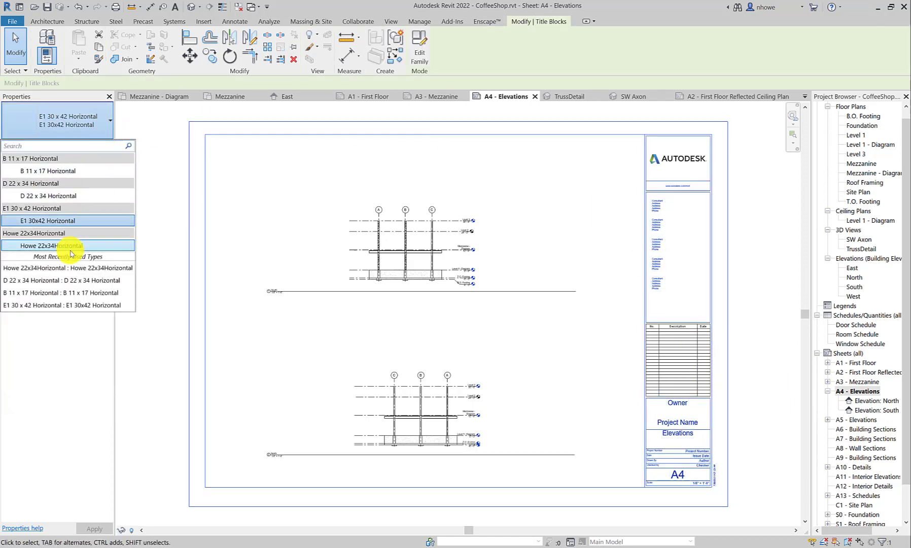
click(69, 247)
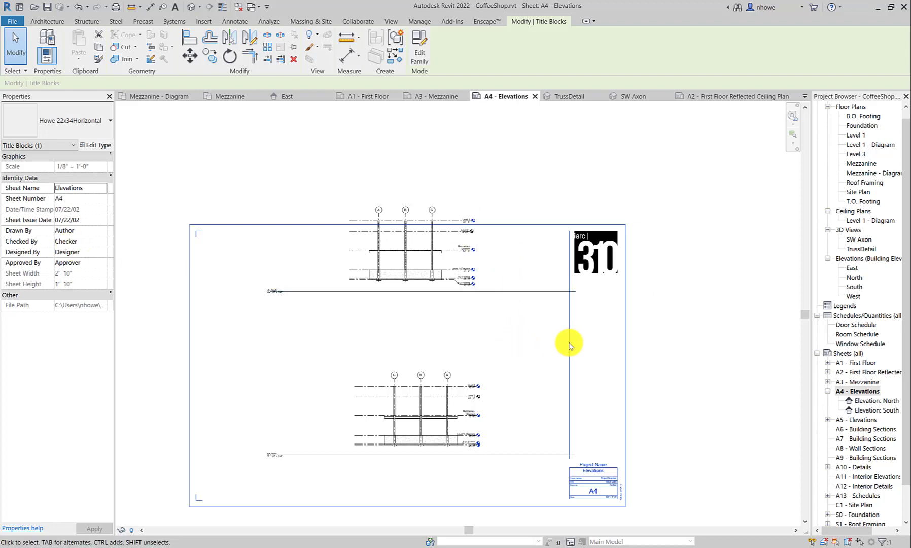
- Move the South elevation viewport down inside the sheet border and shorten its title line to sit beneath the drawing
drag(477, 254, 455, 308)
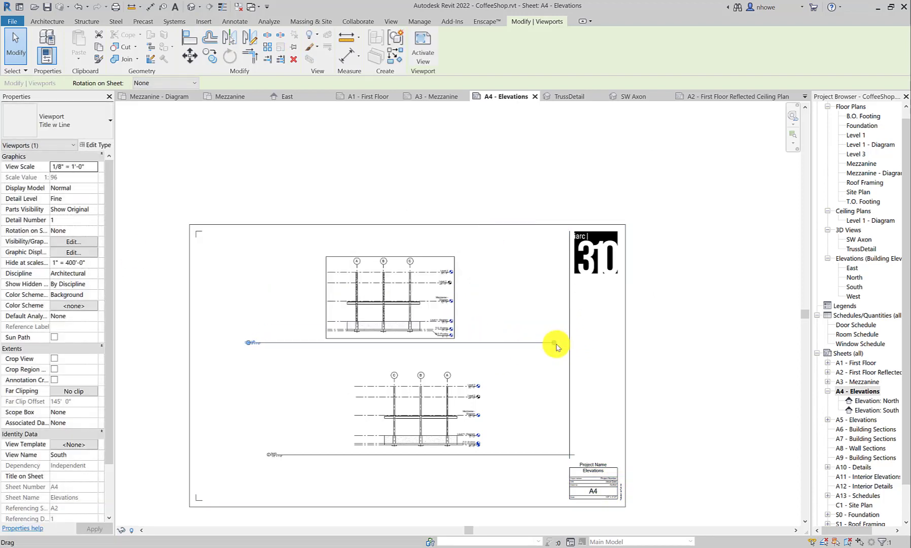
mouse_move(333, 335)
mouse_down()
mouse_move(263, 344)
mouse_move(340, 341)
mouse_up()
click(260, 354)
- Move the North elevation viewport sideways so it sits inside the border beneath the South elevation
click(377, 383)
click(443, 378)
drag(435, 370, 405, 369)
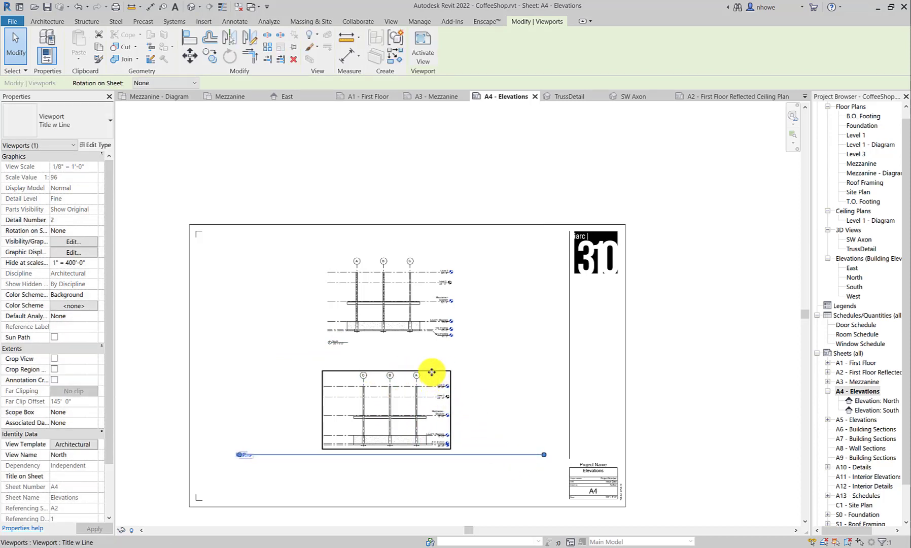
drag(416, 372, 389, 403)
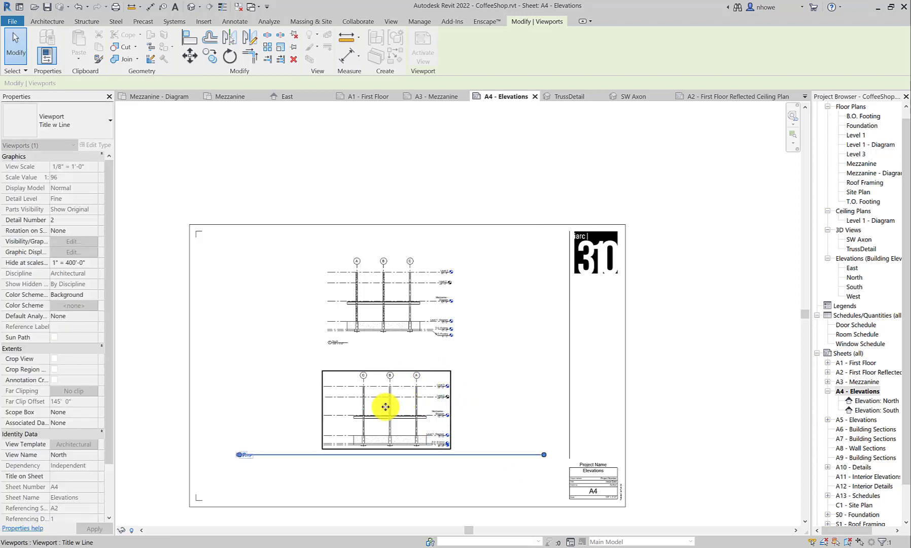
scroll(388, 411, up, 5)
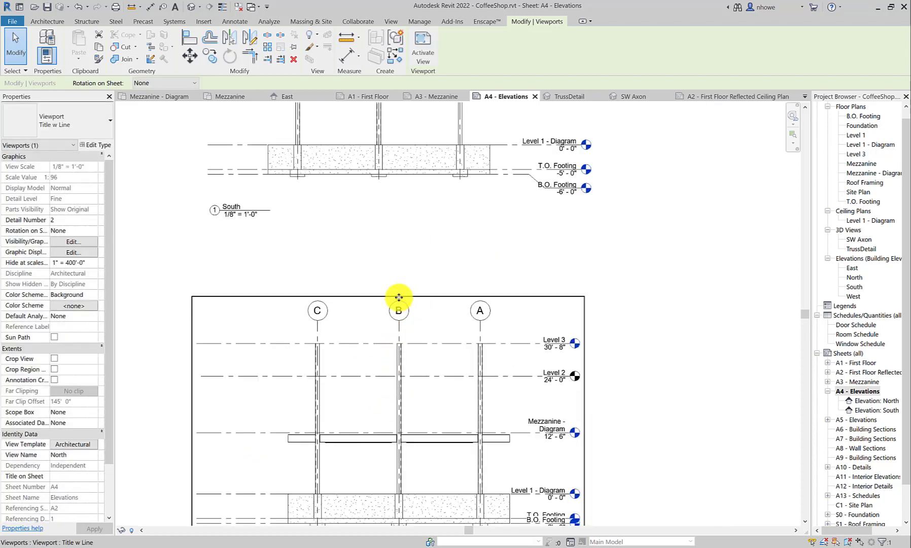
drag(398, 297, 387, 385)
scroll(387, 415, down, 5)
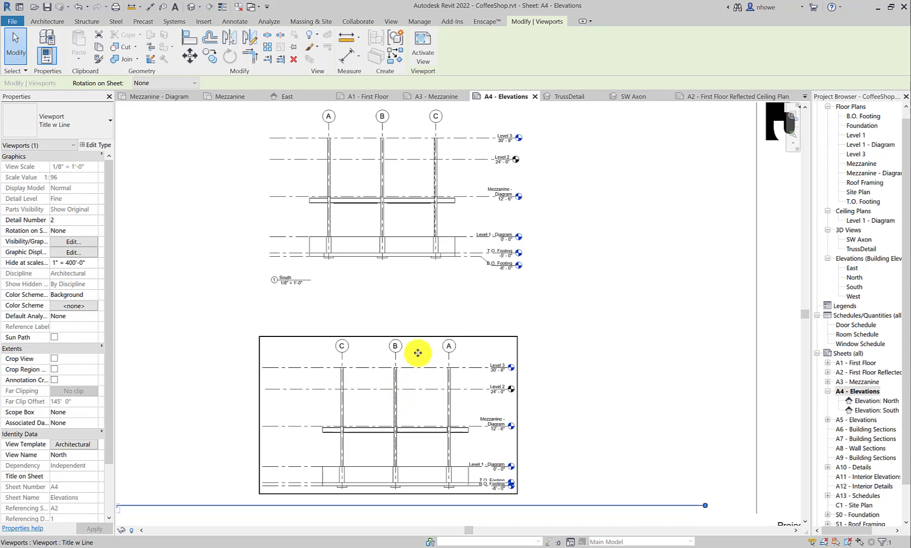
mouse_move(415, 336)
mouse_down()
mouse_move(368, 332)
mouse_move(429, 336)
mouse_move(418, 331)
mouse_up()
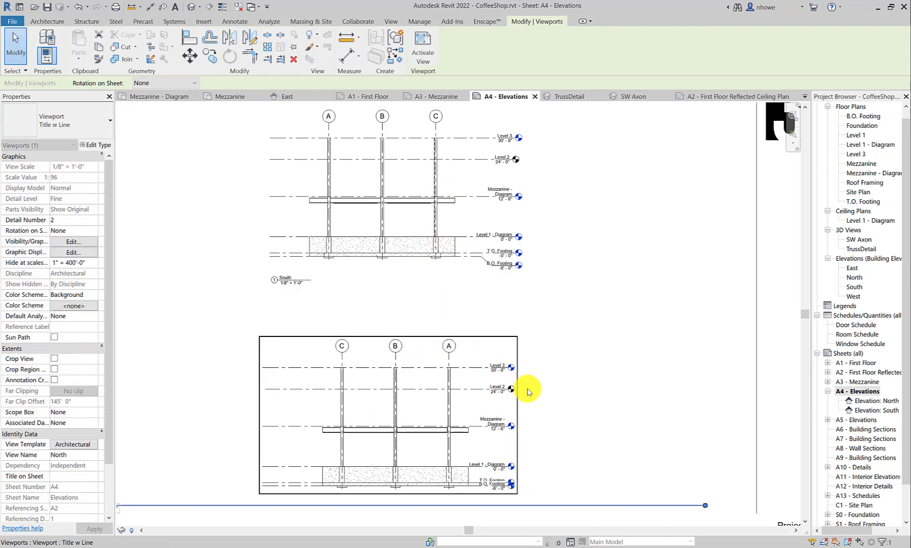
- Shorten the North elevation's title line and place the title beneath the left end of its viewport
click(572, 465)
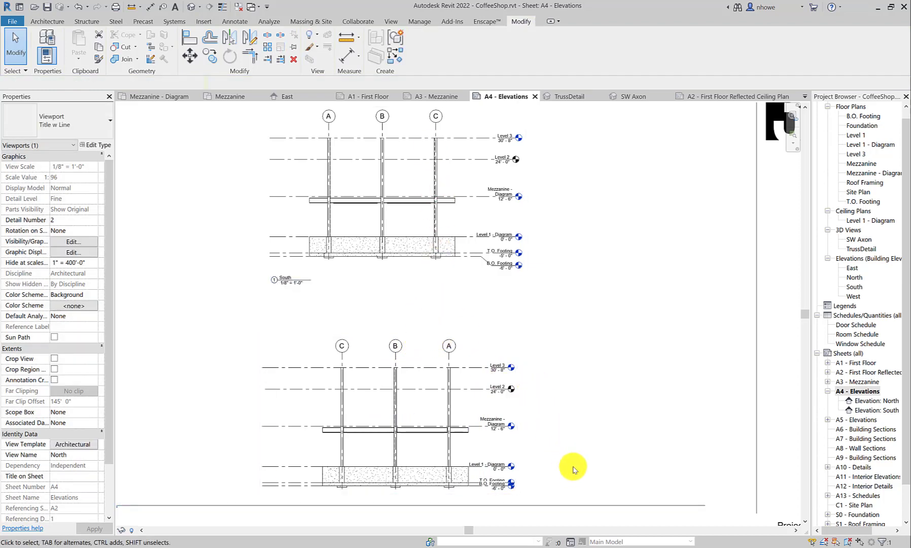
click(626, 505)
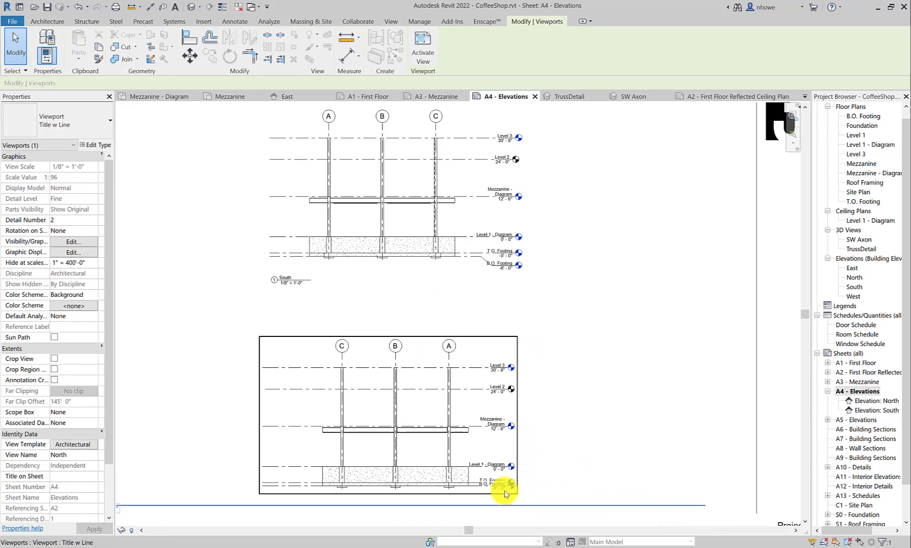
scroll(615, 508, down, 3)
drag(628, 499, 399, 499)
click(294, 504)
click(427, 513)
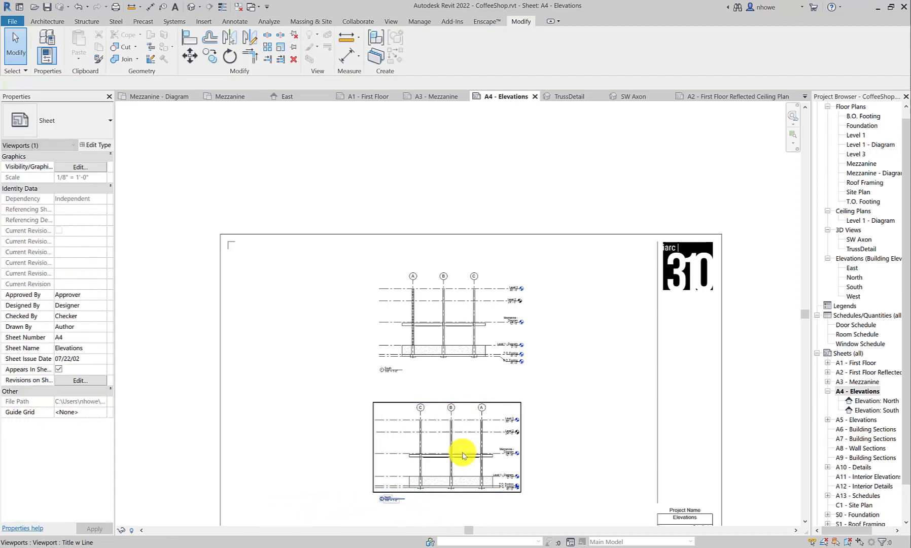
- Shift the North elevation viewport horizontally until its column grids line up with those of the South elevation above
scroll(491, 449, up, 2)
scroll(502, 436, down, 2)
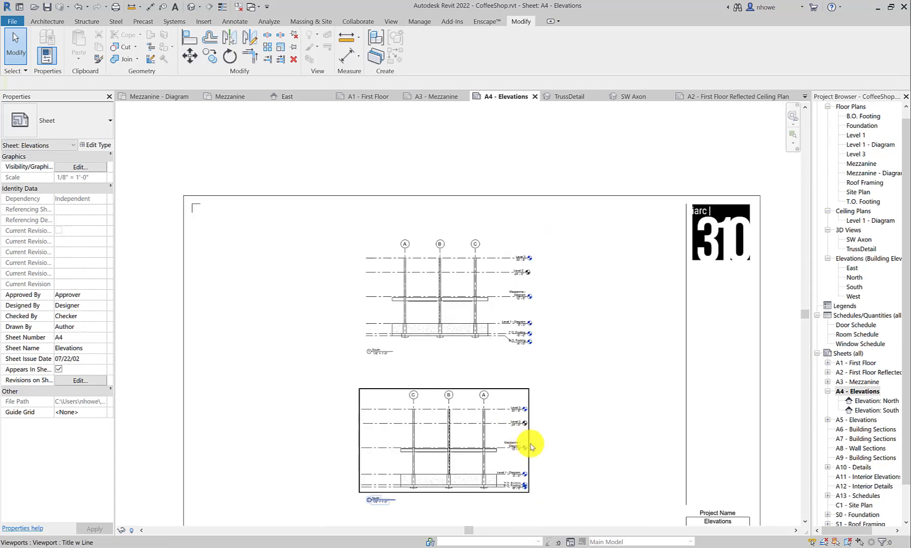
click(531, 442)
drag(530, 442, 508, 445)
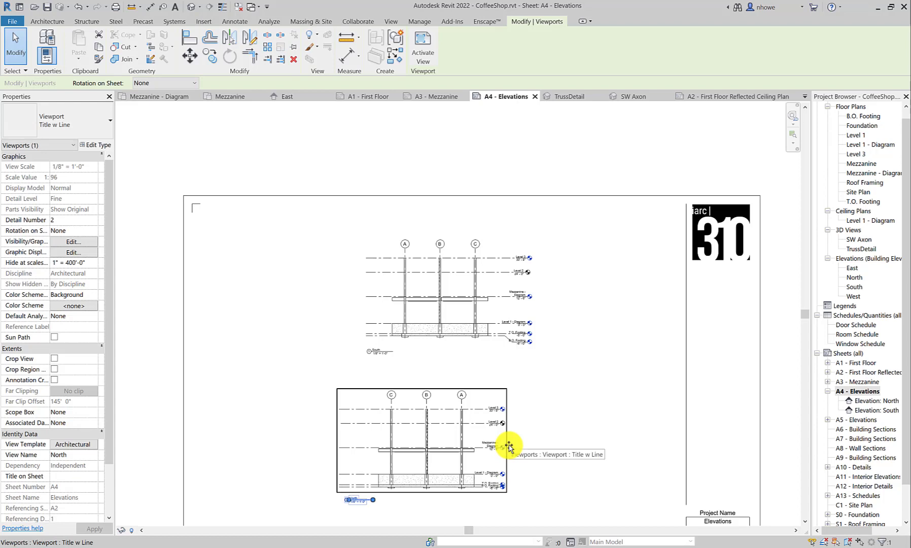
key(Right)
key(Right)
key(Right)
key(Right)
key(Right)
key(Right)
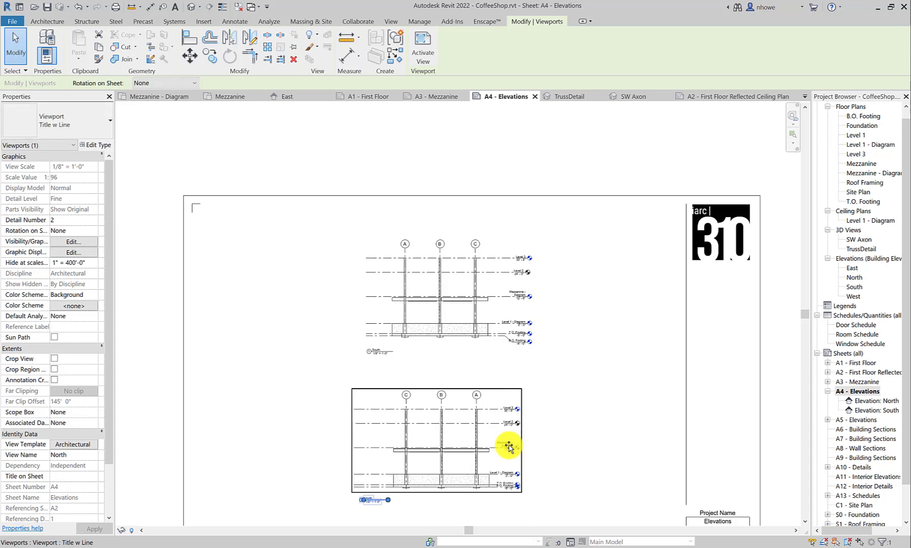
- Move the North elevation's view title sideways to line up with the South elevation's title
click(398, 503)
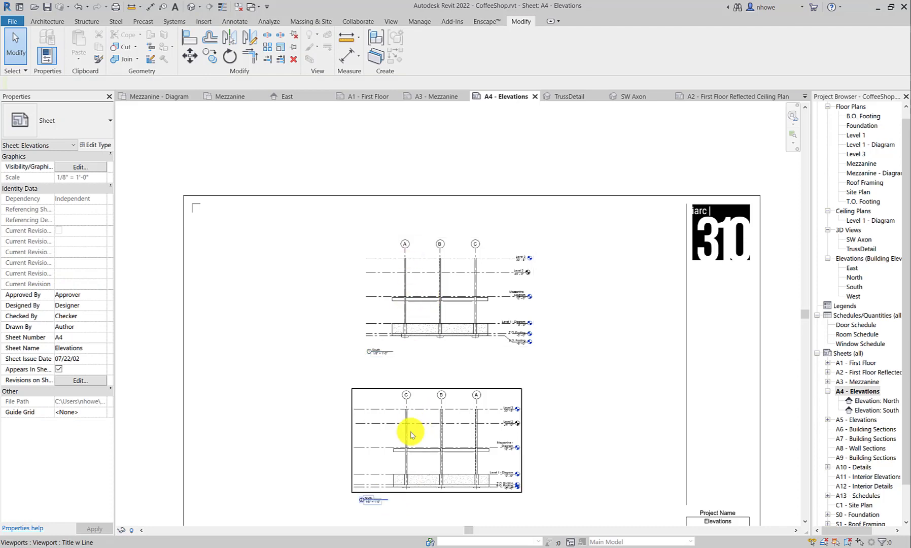
click(396, 498)
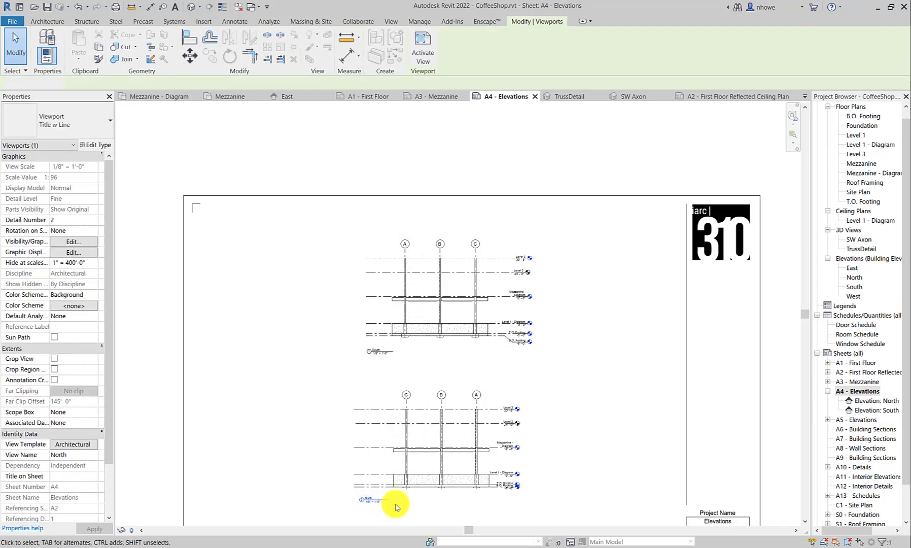
click(386, 503)
click(388, 499)
mouse_move(386, 500)
mouse_down()
mouse_move(412, 498)
mouse_move(396, 500)
mouse_move(374, 361)
mouse_move(374, 498)
mouse_up()
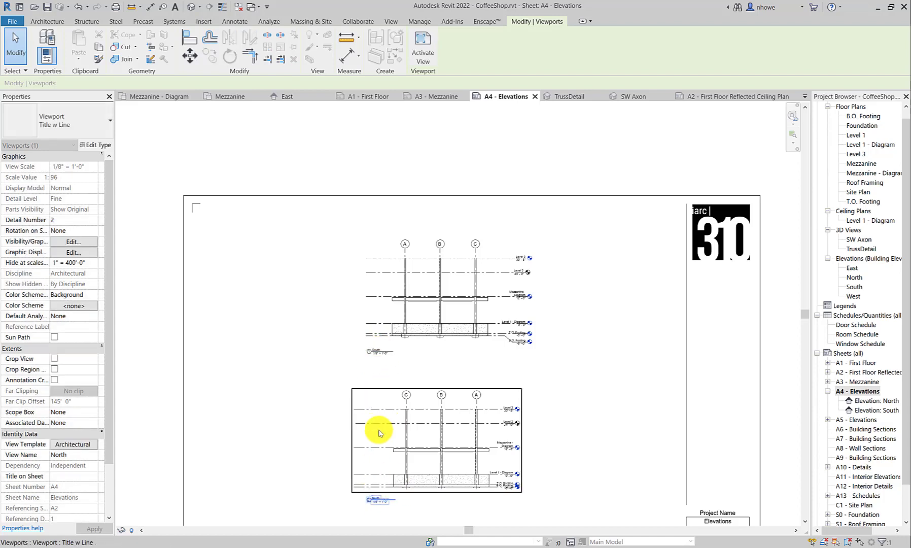
- Review the whole A4 sheet, then sheets A5 - Elevations and A6 - Building Sections, and list the views placed on A5
scroll(577, 461, down, 1)
middle_drag(573, 423, 554, 361)
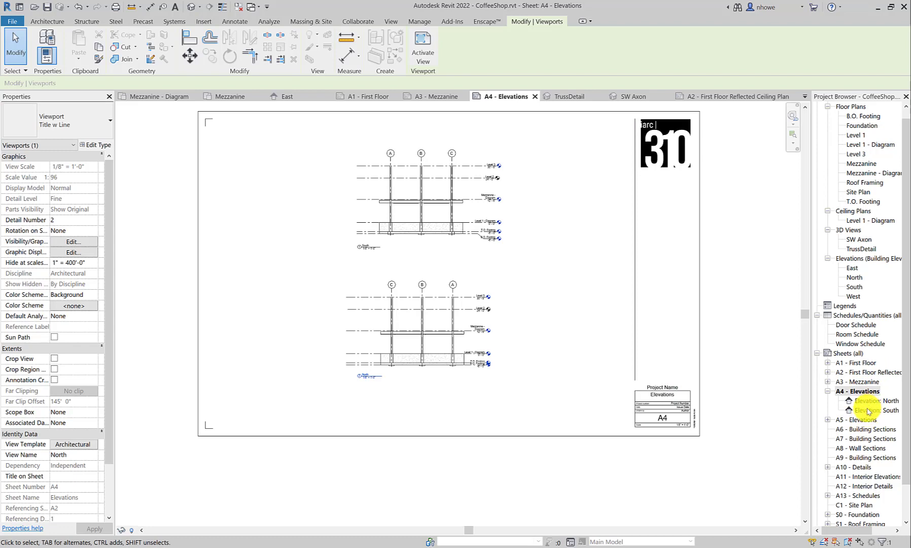
double_click(863, 420)
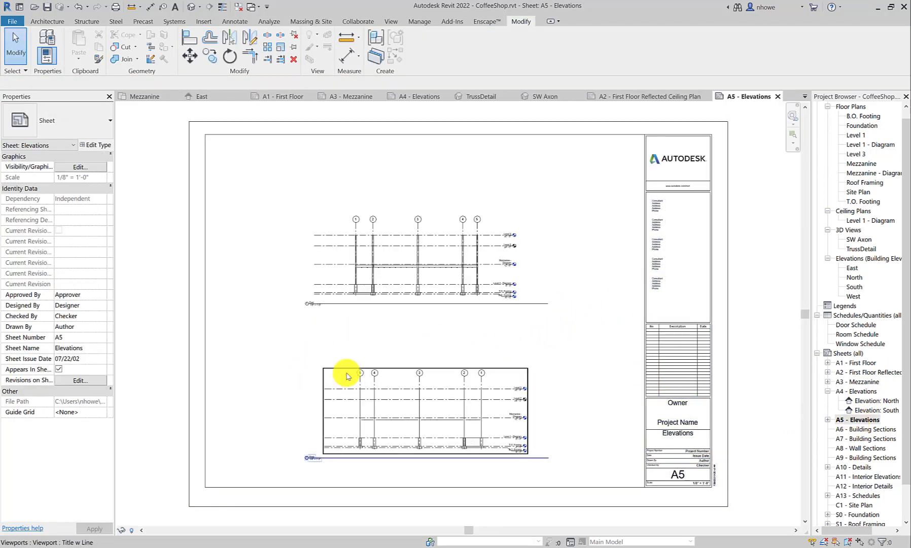
double_click(855, 430)
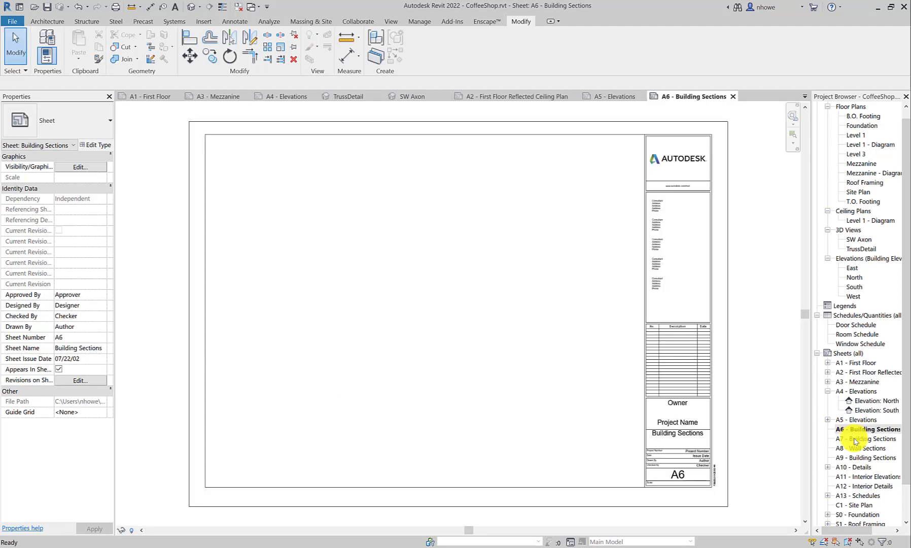
click(856, 419)
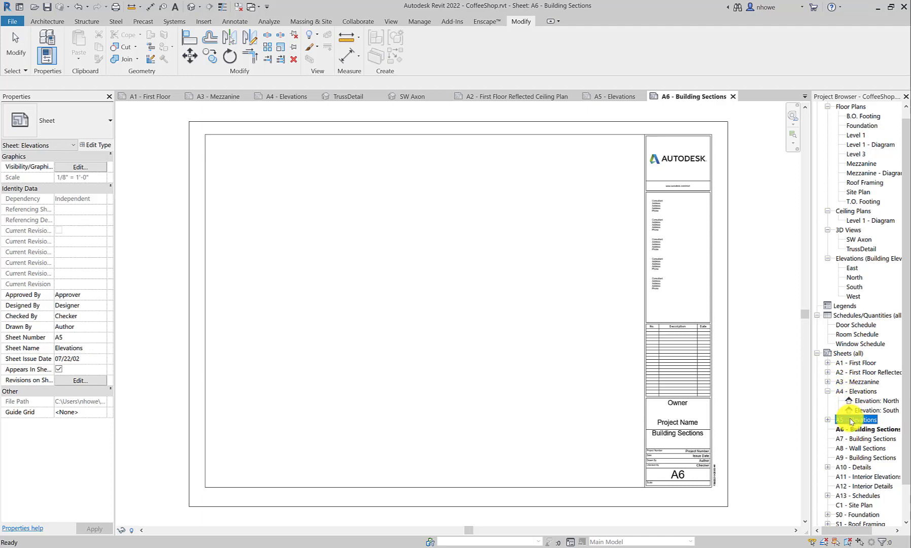
double_click(851, 421)
click(827, 420)
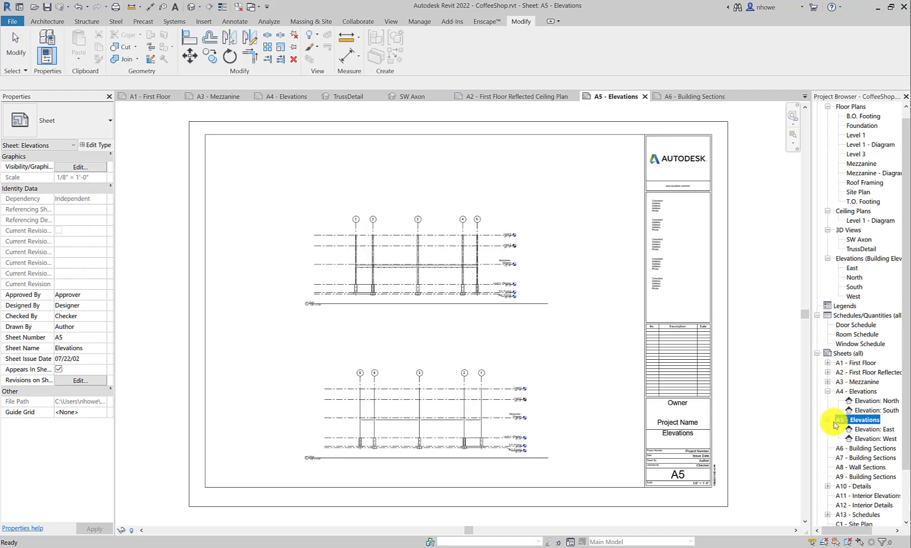
scroll(856, 421, down, 1)
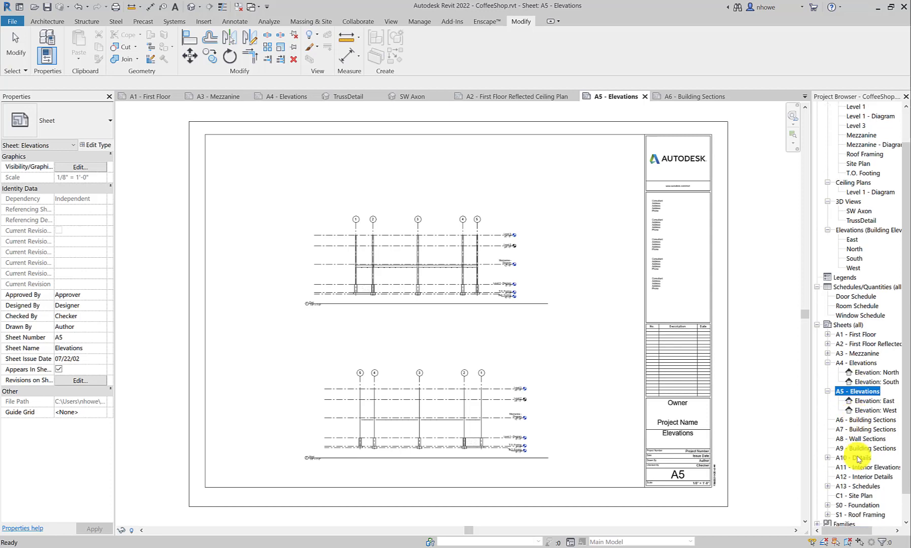
- Open sheet A10 - Details and check how its title block and the SW Axon viewport fit together
double_click(843, 458)
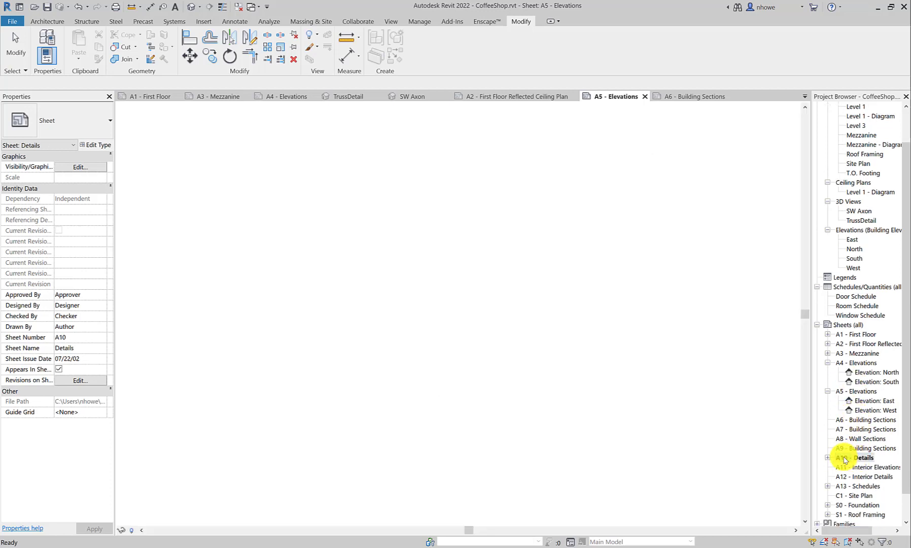
click(749, 395)
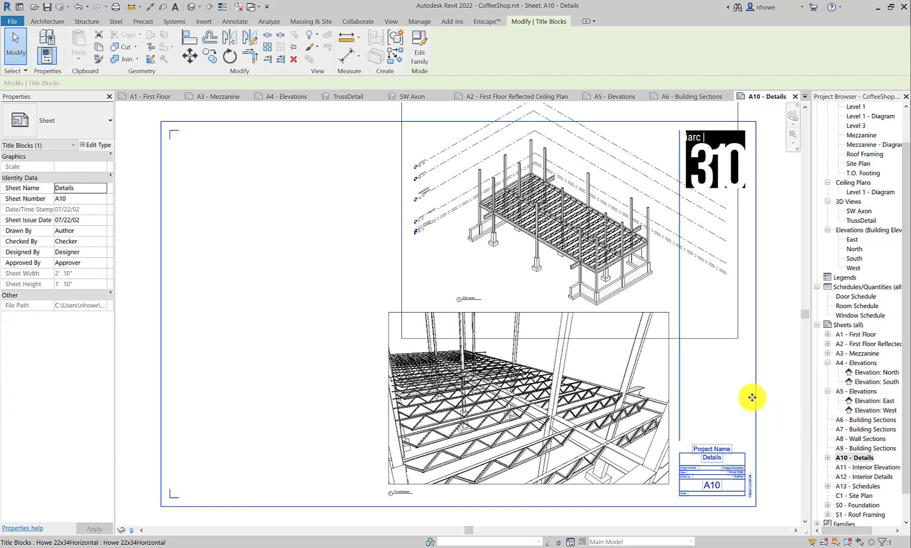
scroll(748, 394, down, 3)
scroll(748, 394, up, 3)
click(710, 353)
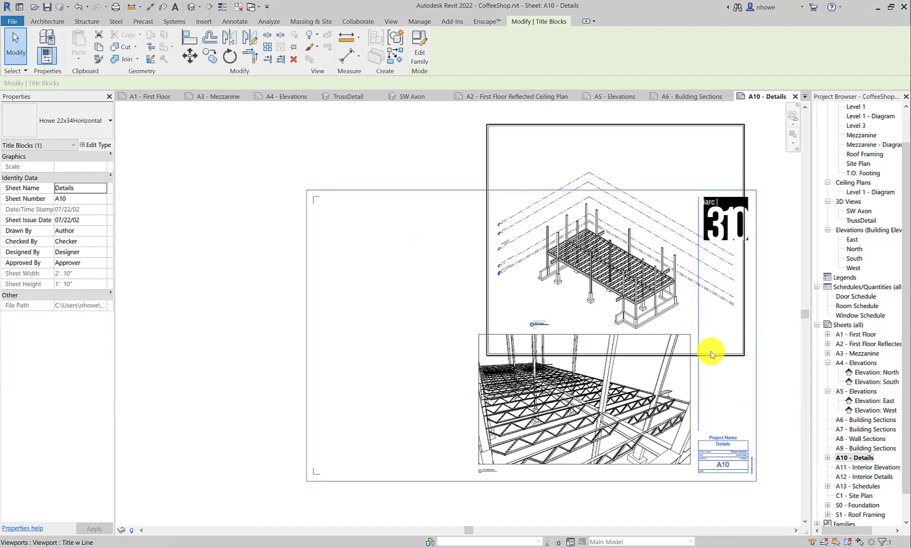
click(716, 355)
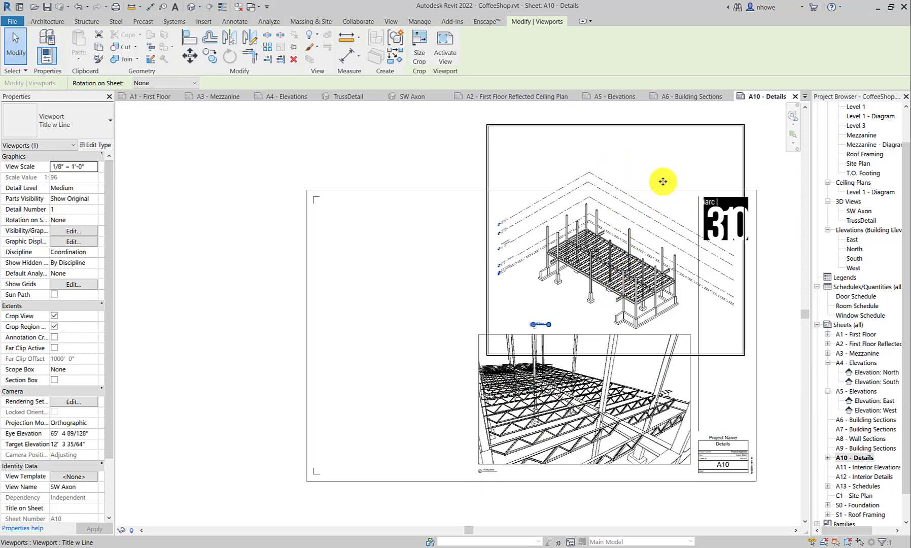
click(561, 118)
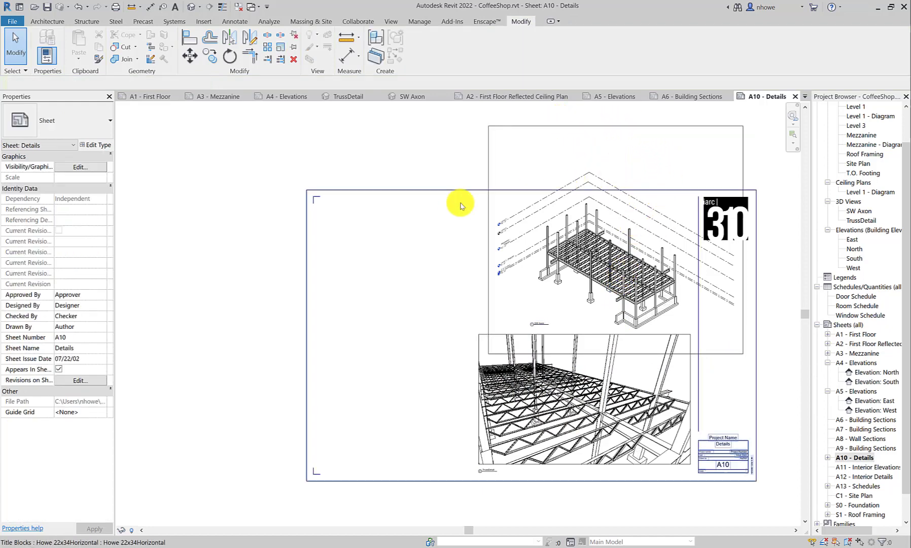
click(455, 190)
- Resize the SW Axon viewport's model crop to 12" wide by 12" high, trying a 14" height first
click(577, 126)
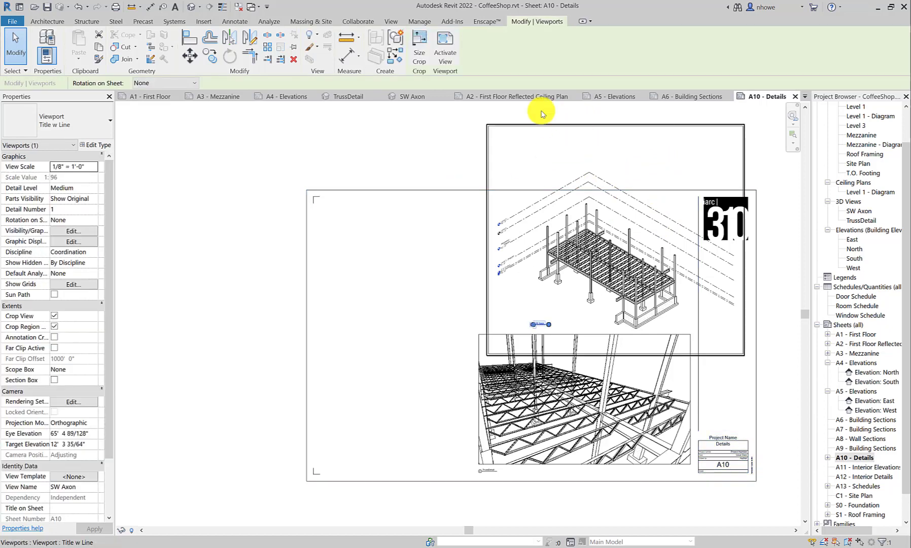
click(419, 57)
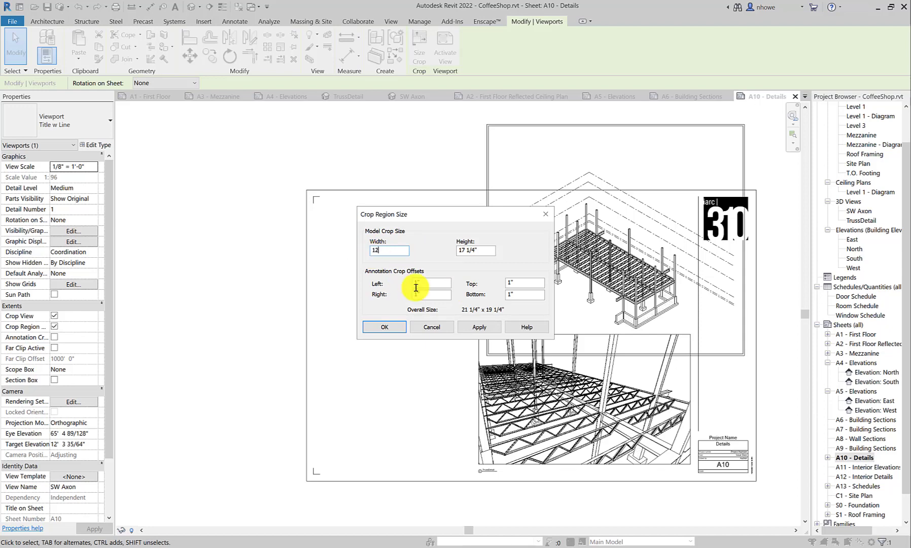
click(480, 327)
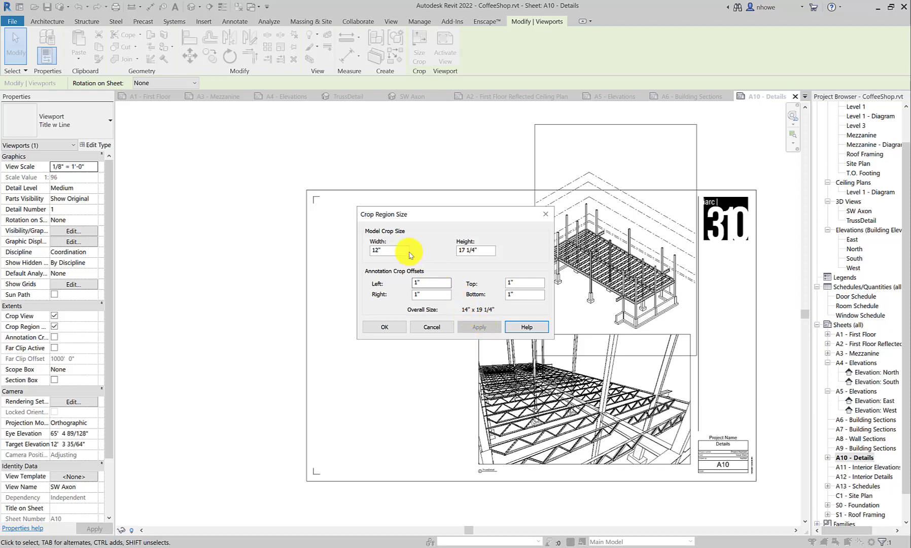
drag(476, 247, 454, 249)
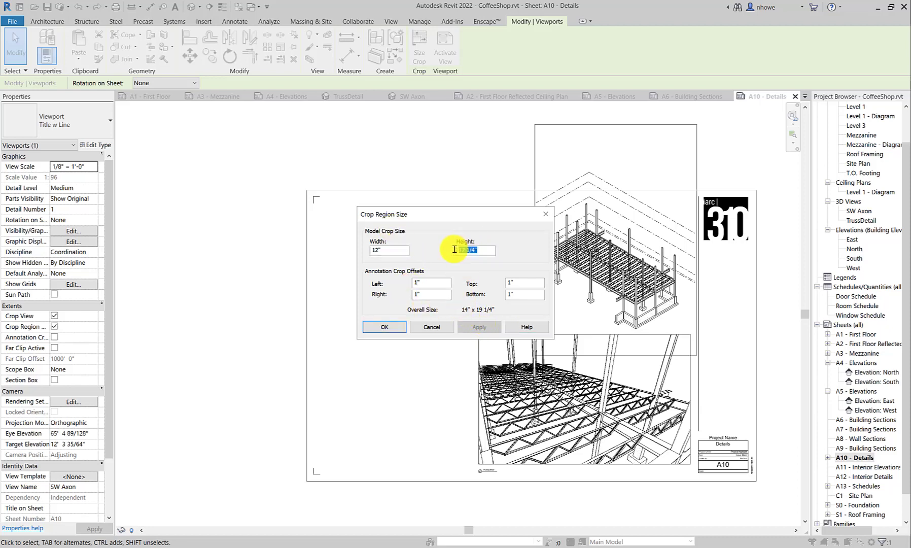
text(14)
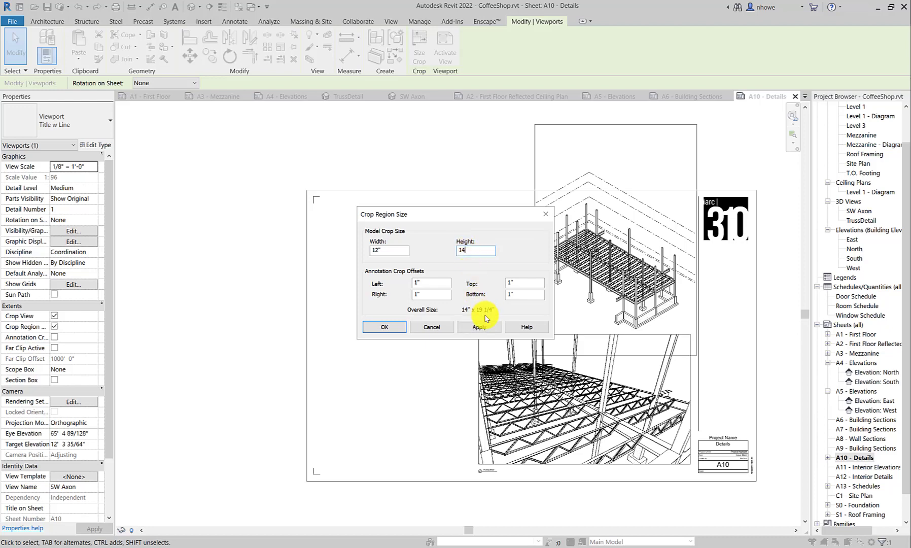
click(477, 327)
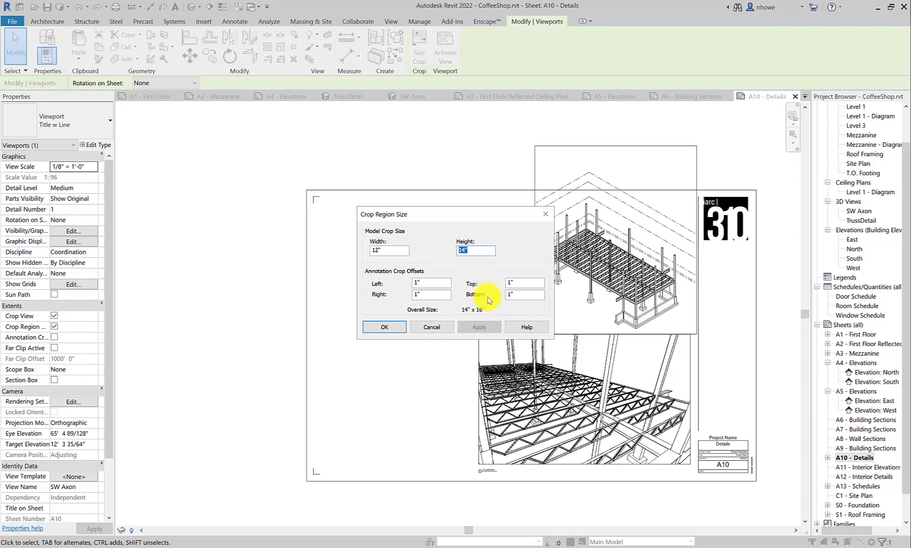
text(12)
click(481, 328)
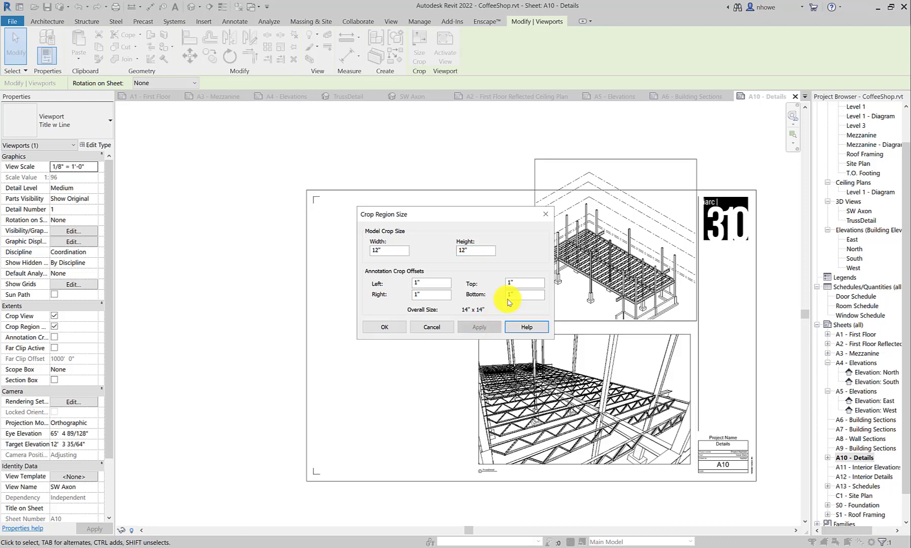
click(421, 328)
- Activate the SW Axon view on the sheet, lower its crop's upper edge and extend its lower edge past the footings, then deactivate it
double_click(590, 289)
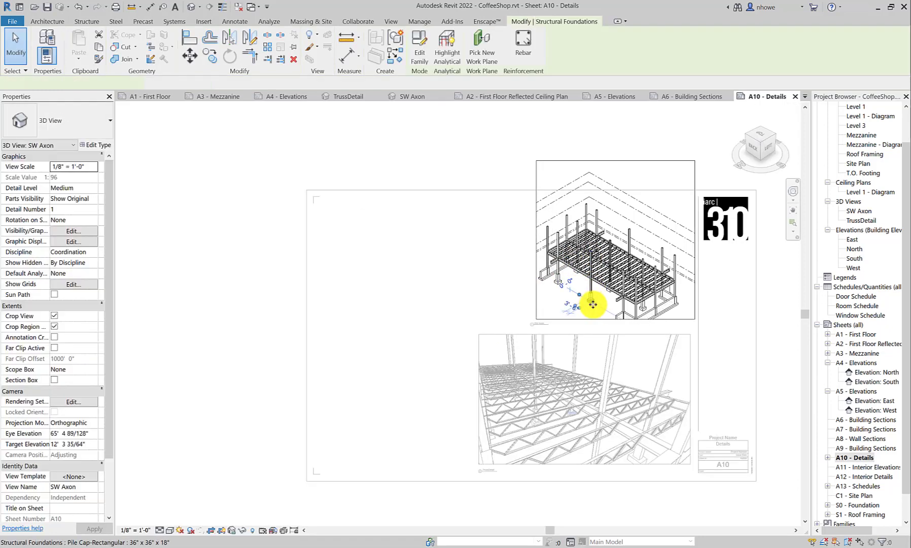
click(592, 303)
click(611, 319)
drag(614, 321, 612, 191)
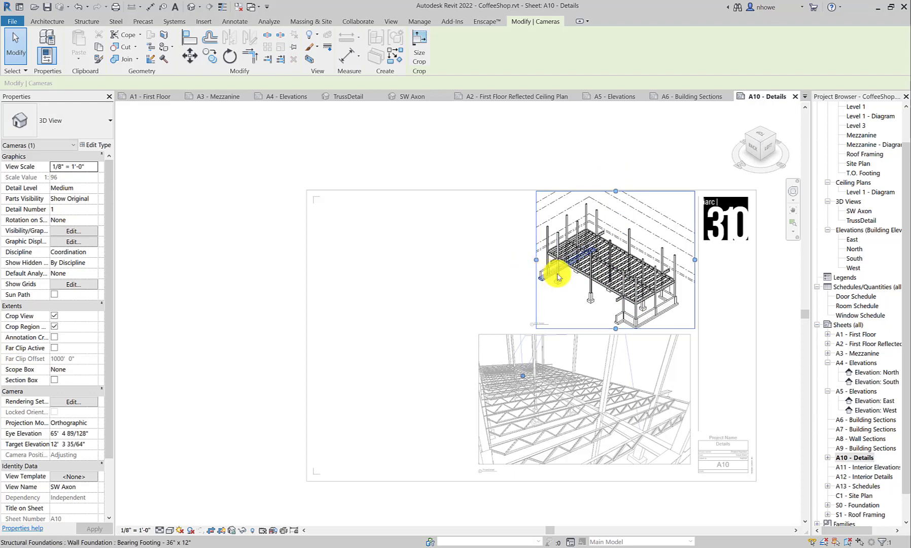
click(508, 272)
- Move the SW Axon viewport to the sheet's left half and place the TrussDetail viewport beside it
click(597, 283)
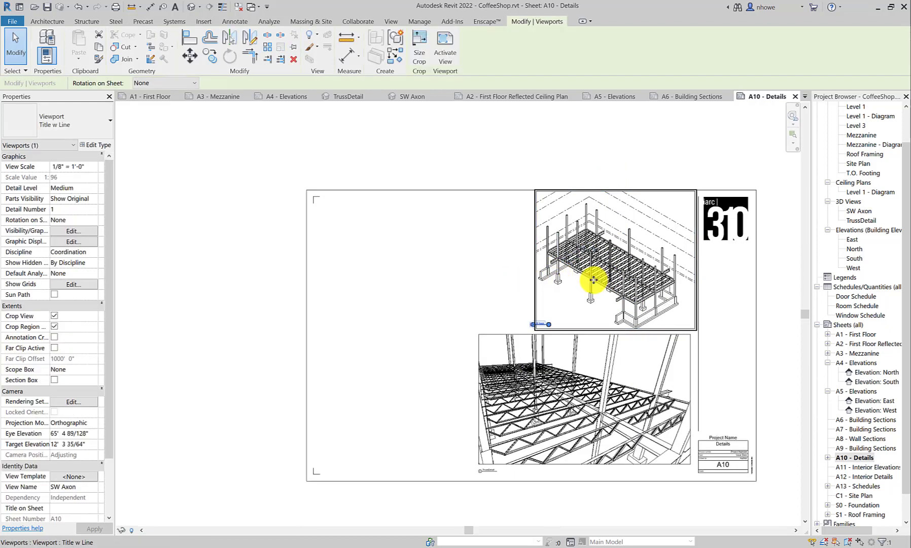
drag(575, 274, 366, 339)
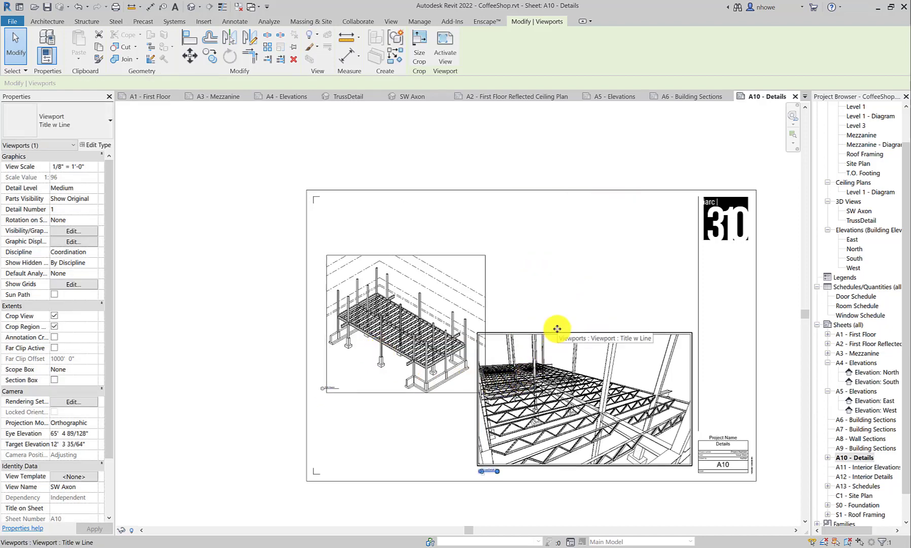
drag(556, 336, 571, 260)
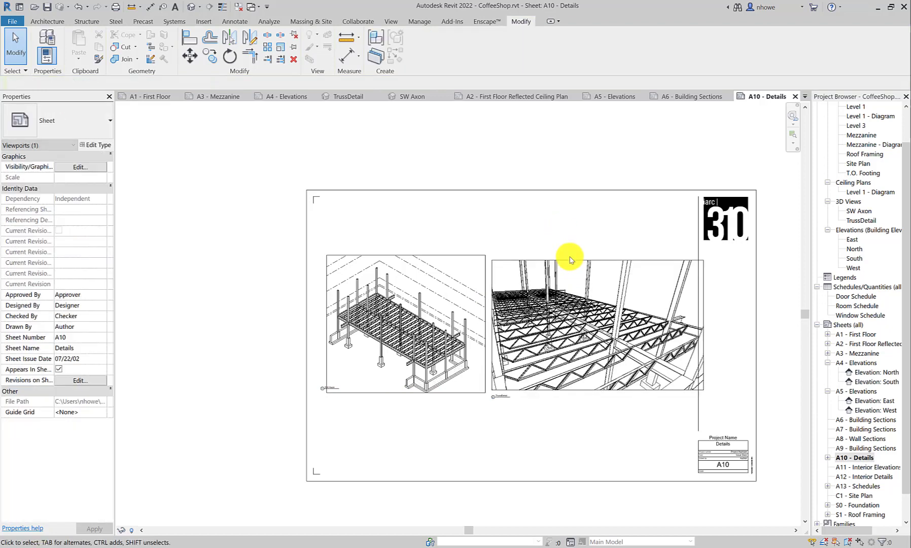
- Activate the TrussDetail view, pull its crop's right edge inward to clear the title block, and deactivate the view
double_click(665, 328)
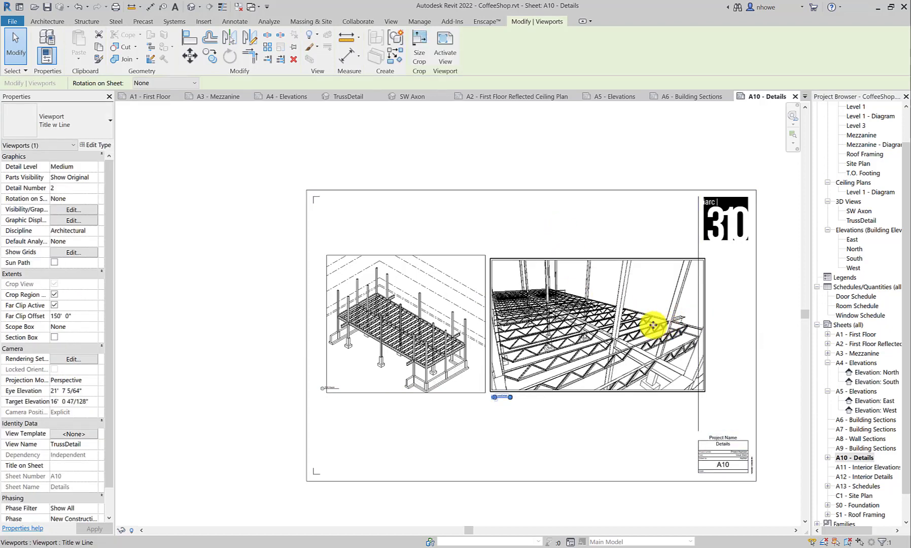
click(702, 322)
drag(703, 324, 691, 324)
click(644, 399)
double_click(608, 405)
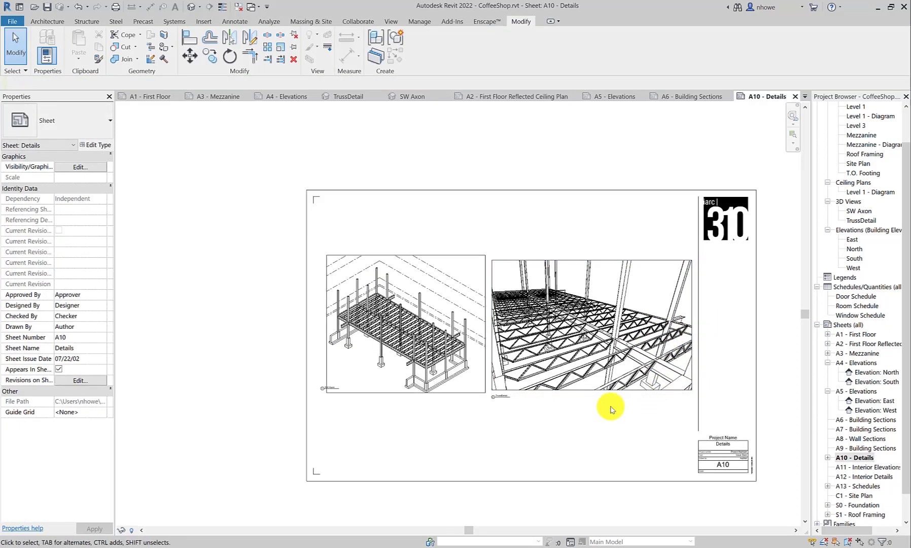
- Reactivate the TrussDetail view, raise its upper crop edge level with the SW Axon viewport's upper edge, and deactivate it
double_click(572, 260)
click(588, 260)
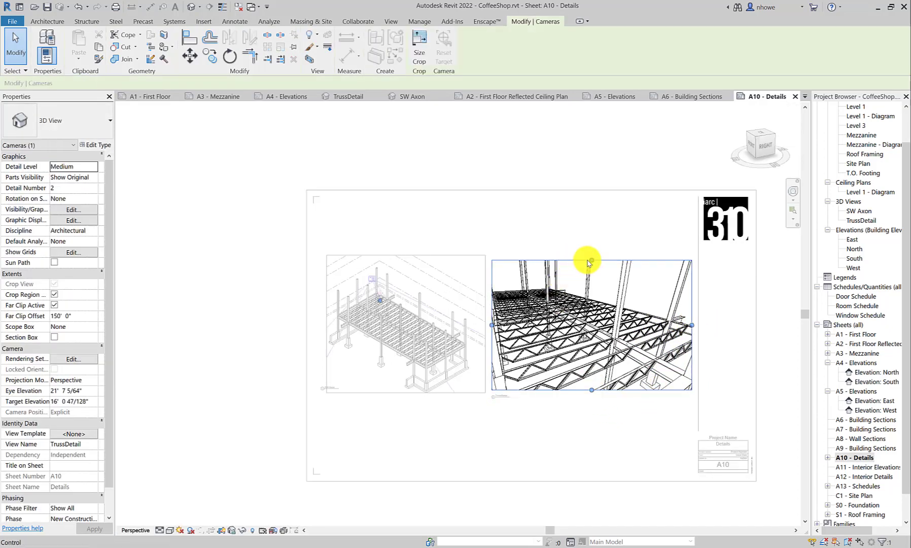
drag(591, 258, 588, 251)
click(594, 239)
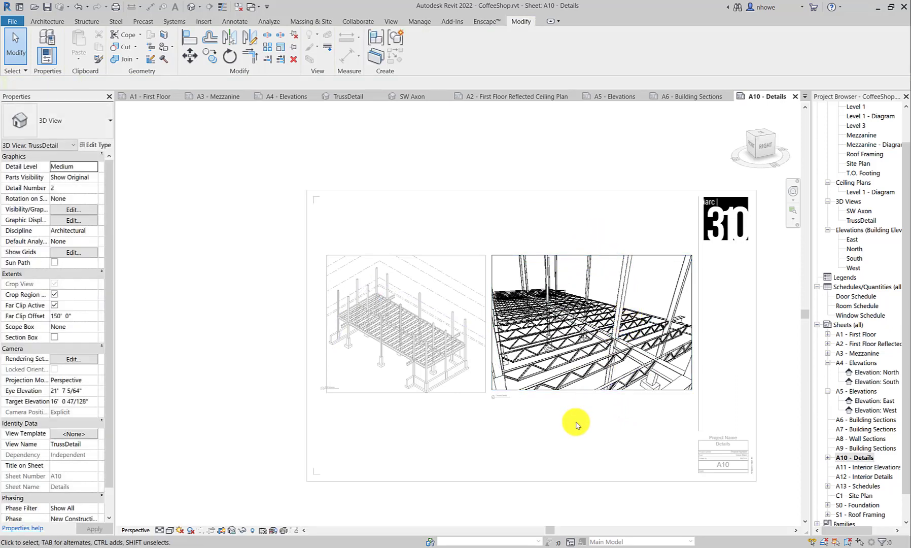
double_click(576, 424)
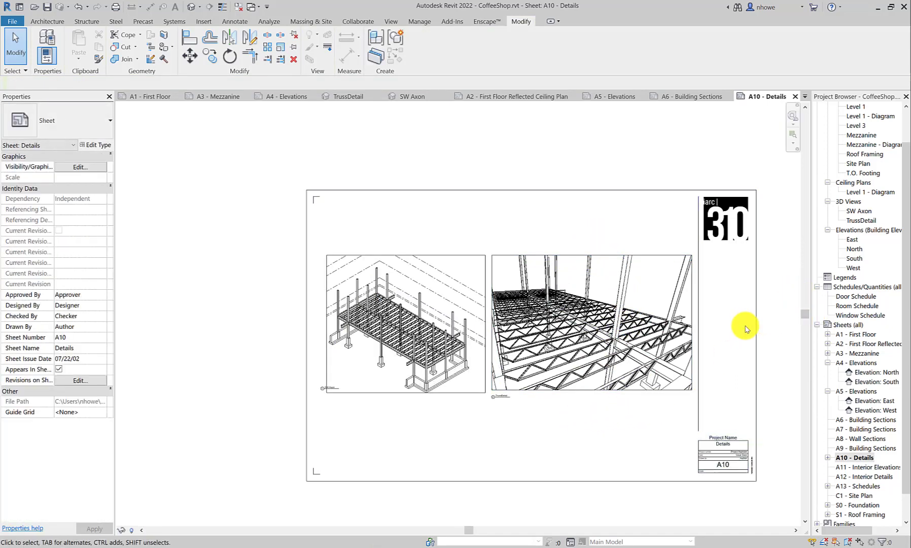
middle_drag(724, 334, 620, 316)
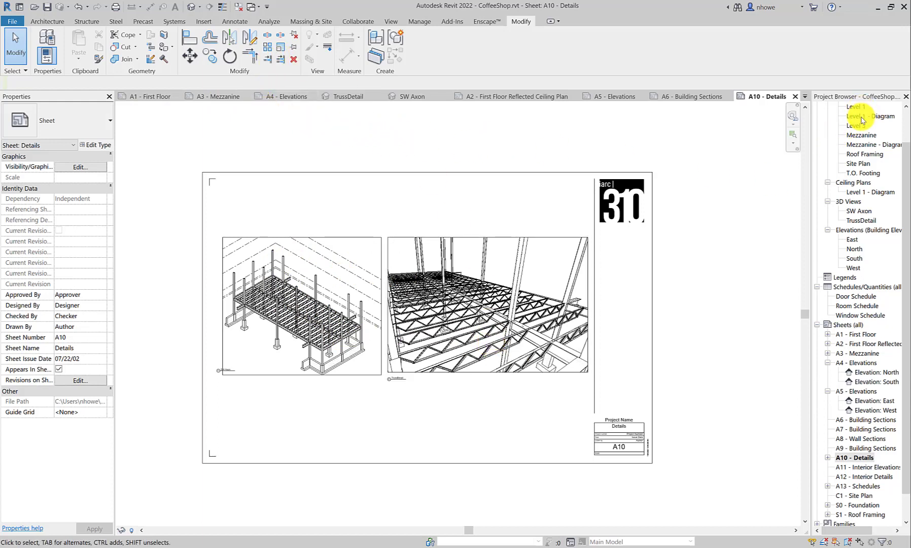
- From the Mezzanine plan, create a perspective camera view with the eye just outside grid corner C-1, aimed diagonally across the trusses
double_click(861, 135)
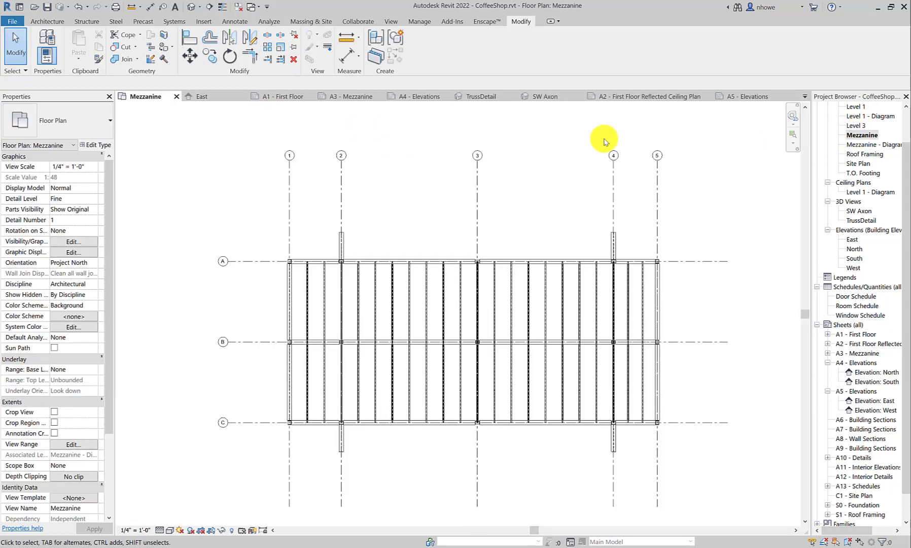
scroll(857, 160, up, 1)
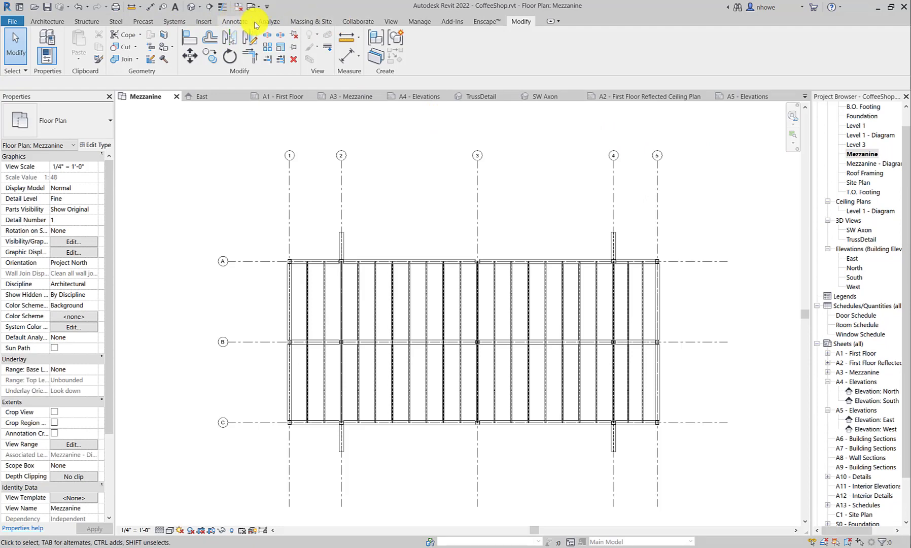
click(387, 22)
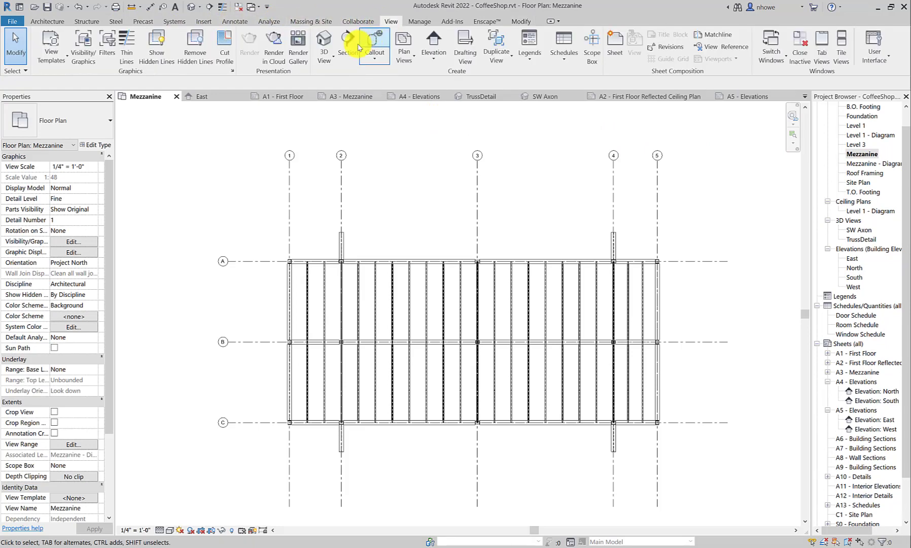
click(327, 62)
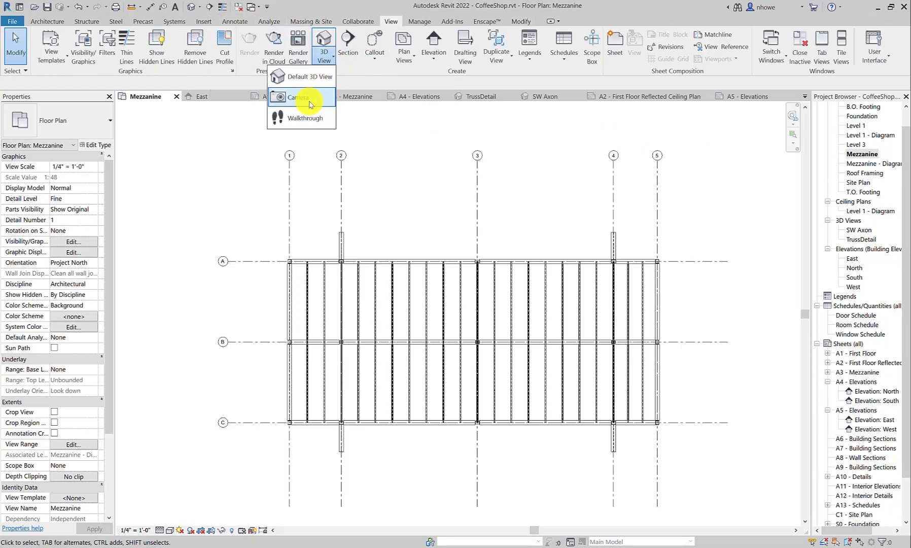
click(305, 97)
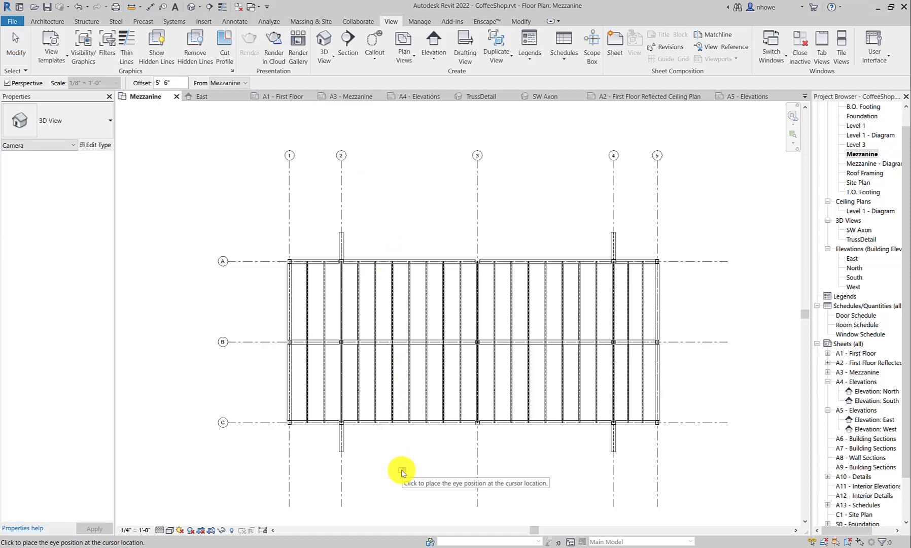
click(274, 431)
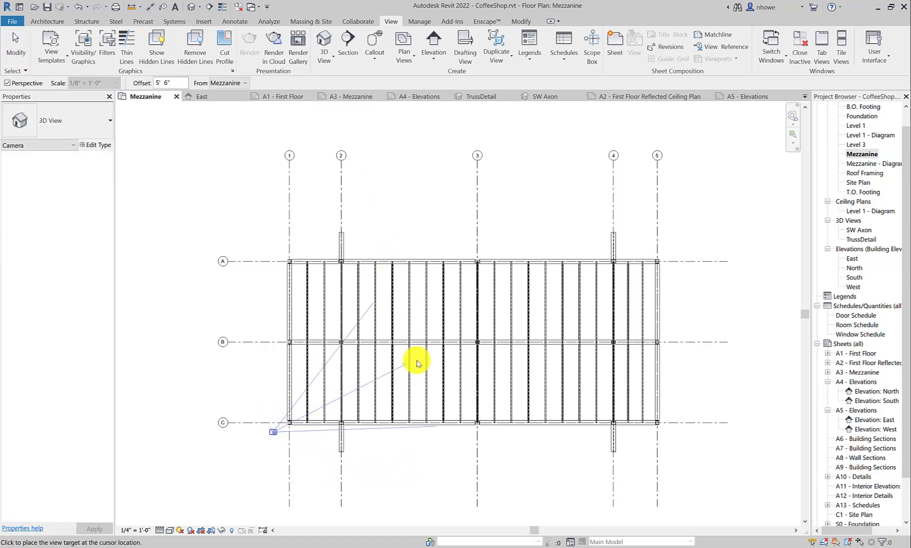
click(402, 332)
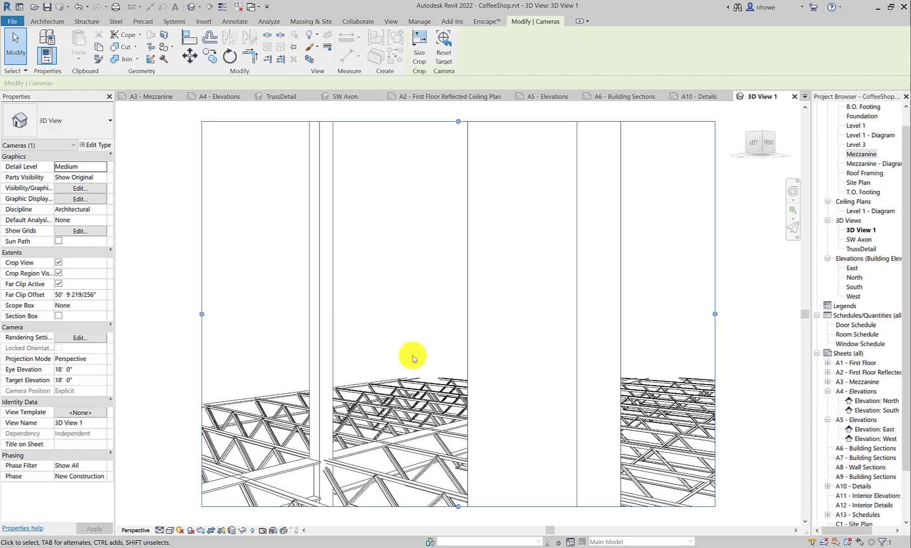
- Orbit the new camera view around the mezzanine trusses, lowering its eye elevation to about 14' 6"
scroll(451, 379, down, 3)
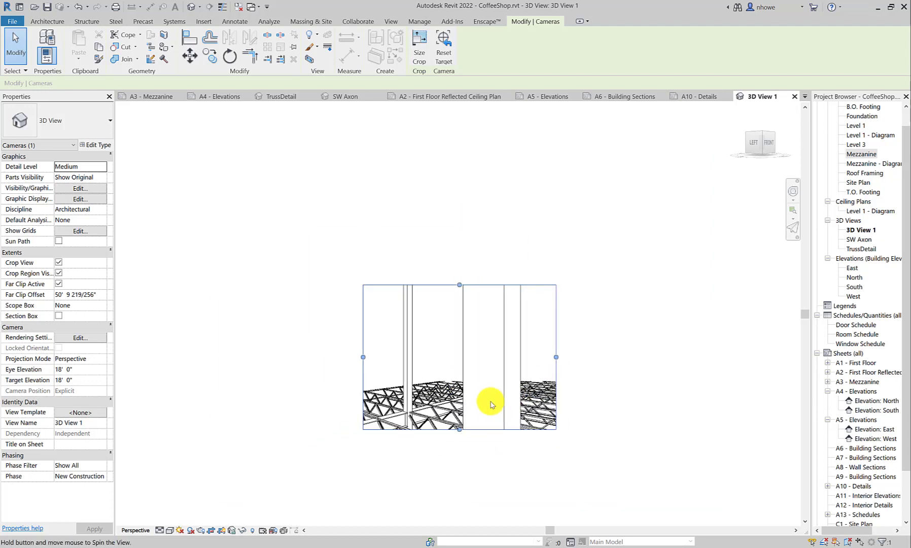
shift+middle_drag(490, 401, 499, 383)
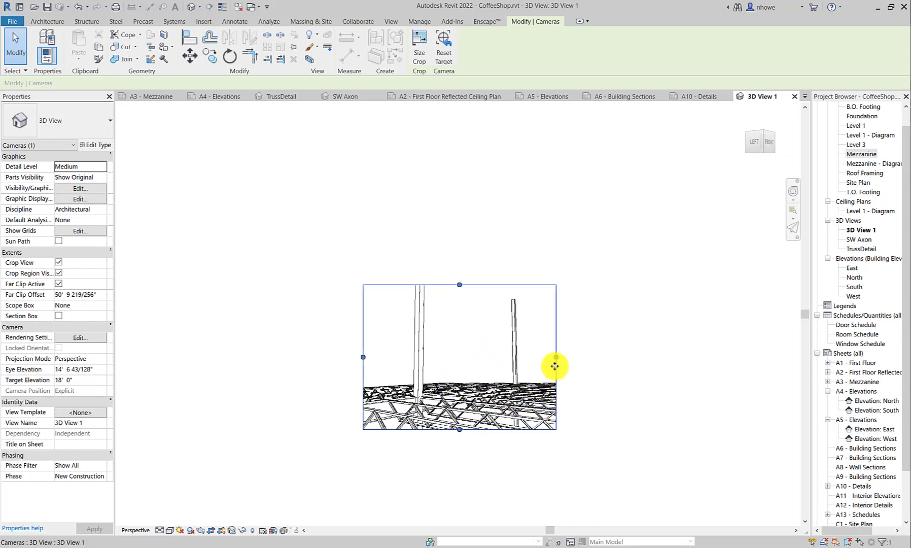
scroll(533, 421, up, 1)
scroll(533, 421, up, 3)
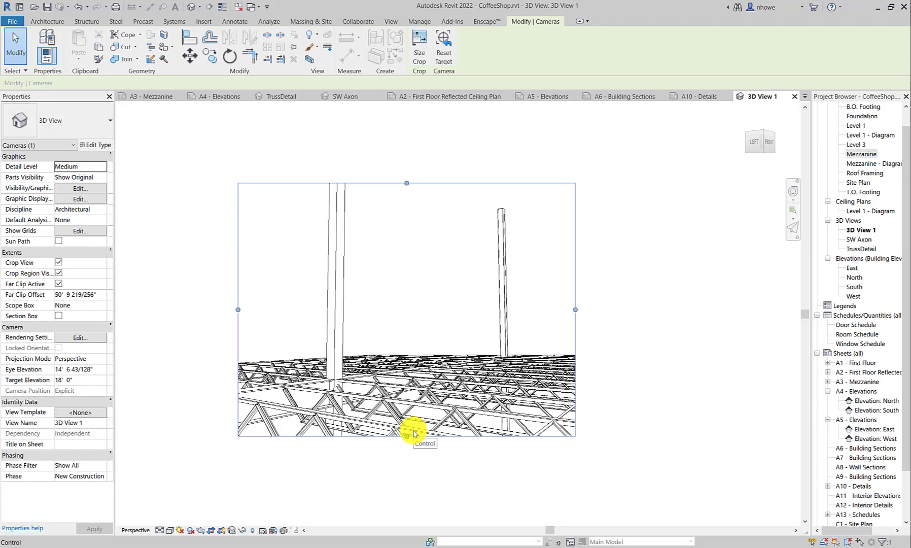
- Extend the camera view's crop region downward and outward on both sides to take in more trusses, columns and beams
drag(406, 437, 407, 508)
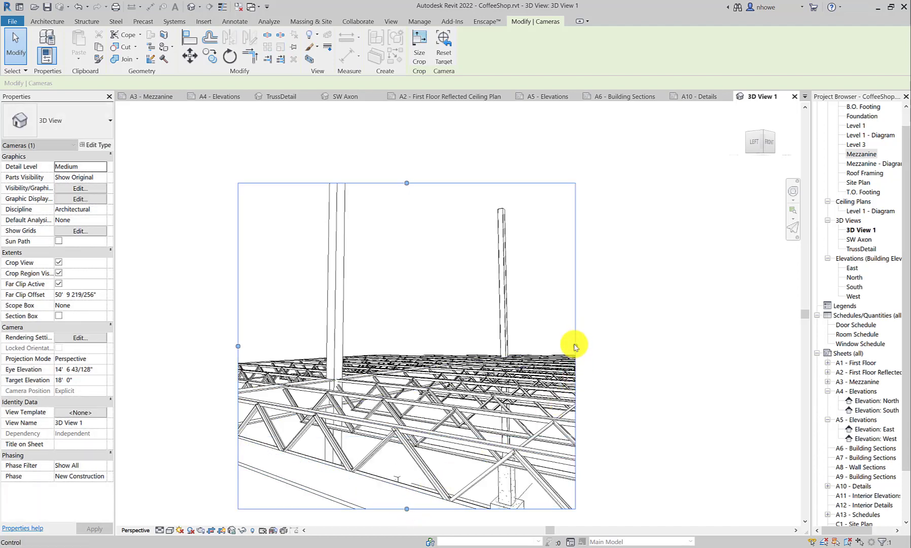
drag(575, 345, 673, 344)
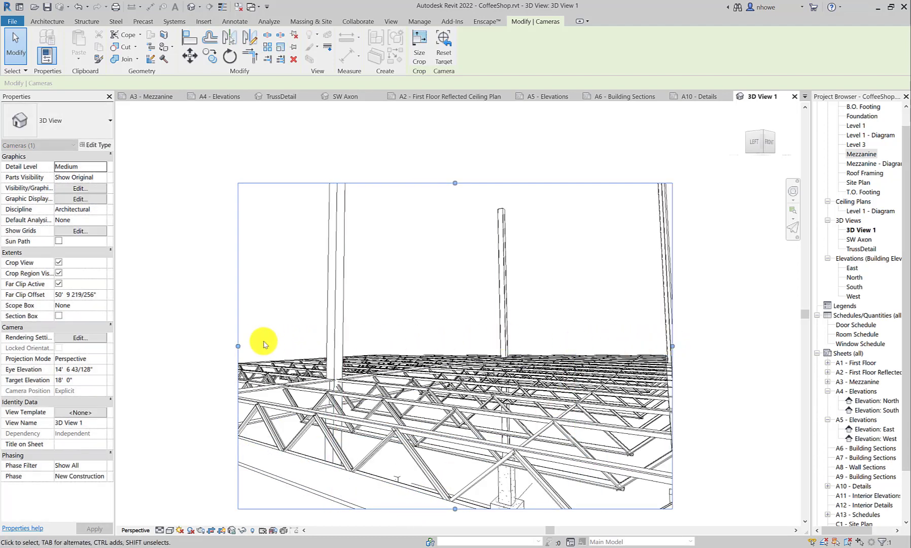
drag(237, 346, 148, 360)
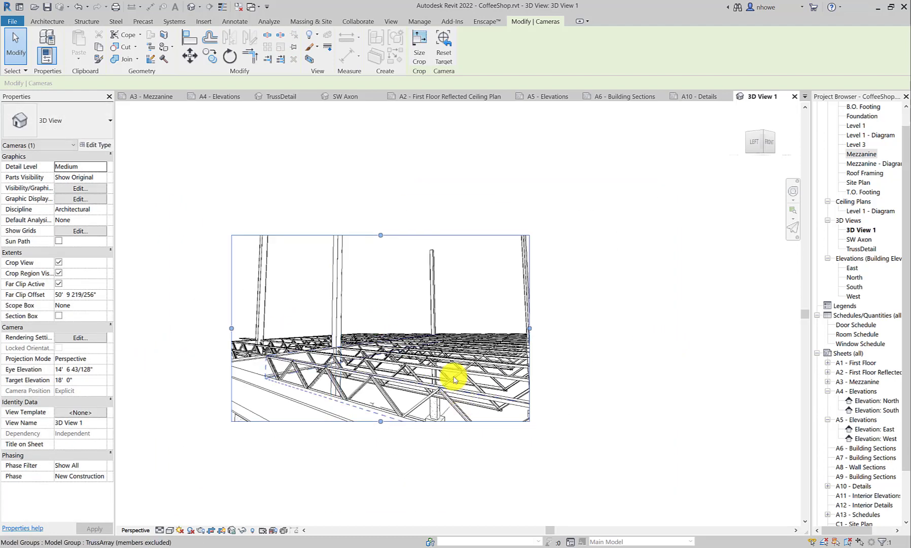
drag(530, 330, 558, 329)
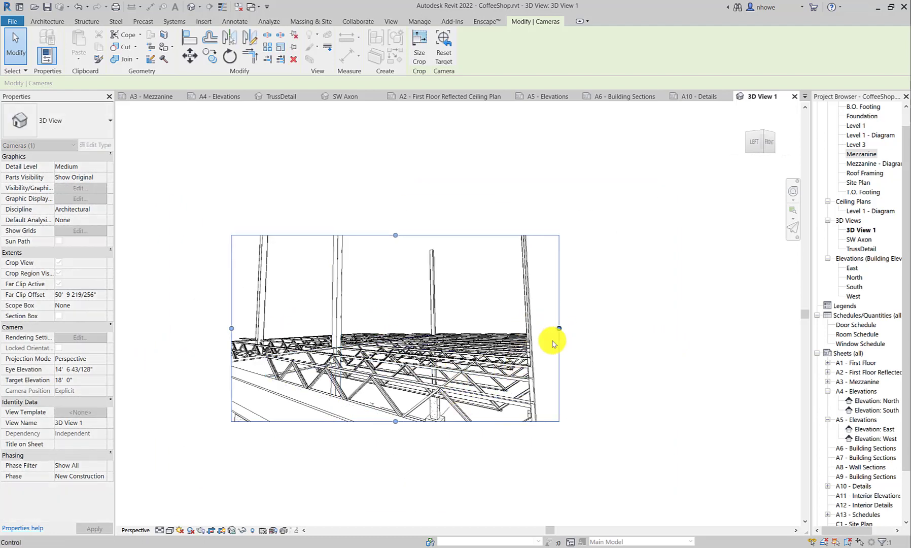
drag(396, 422, 396, 447)
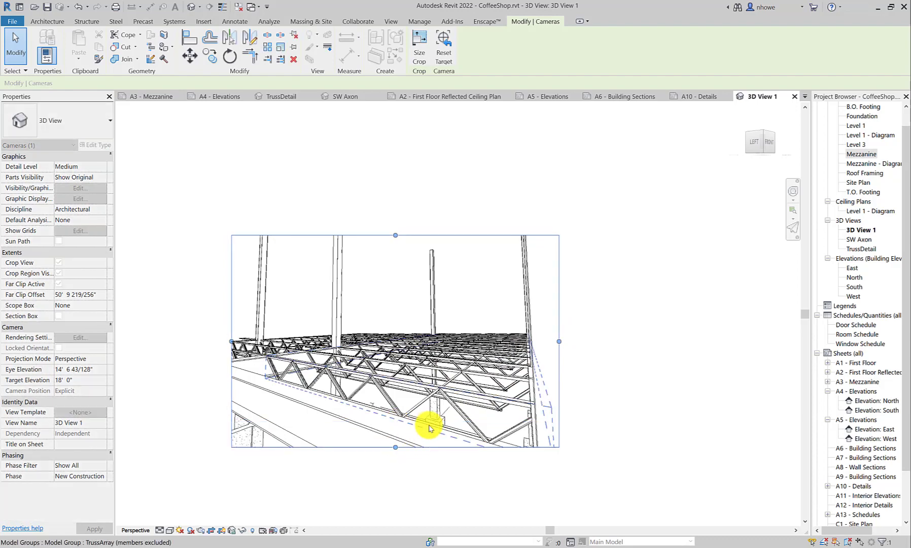
- Raise the camera's eye elevation to about 16' 8" and walk the camera back to include the corner columns and edge beams
mouse_move(427, 412)
shift+middle_down()
mouse_move(425, 405)
mouse_move(433, 421)
shift+middle_up()
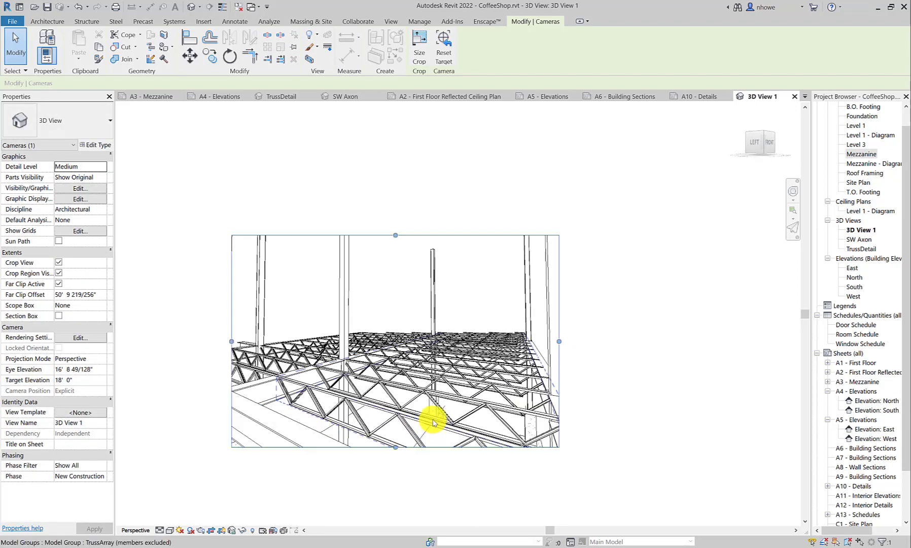
click(794, 191)
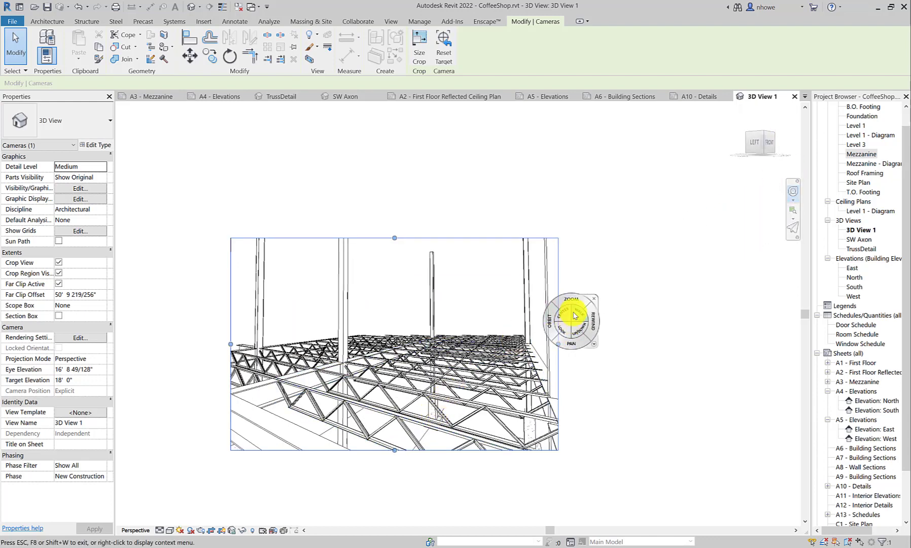
drag(574, 315, 462, 439)
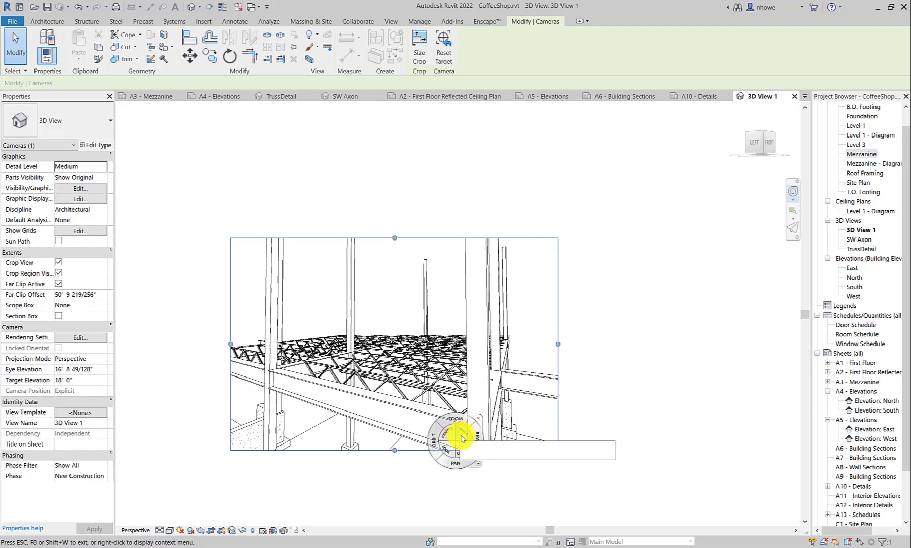
key(Escape)
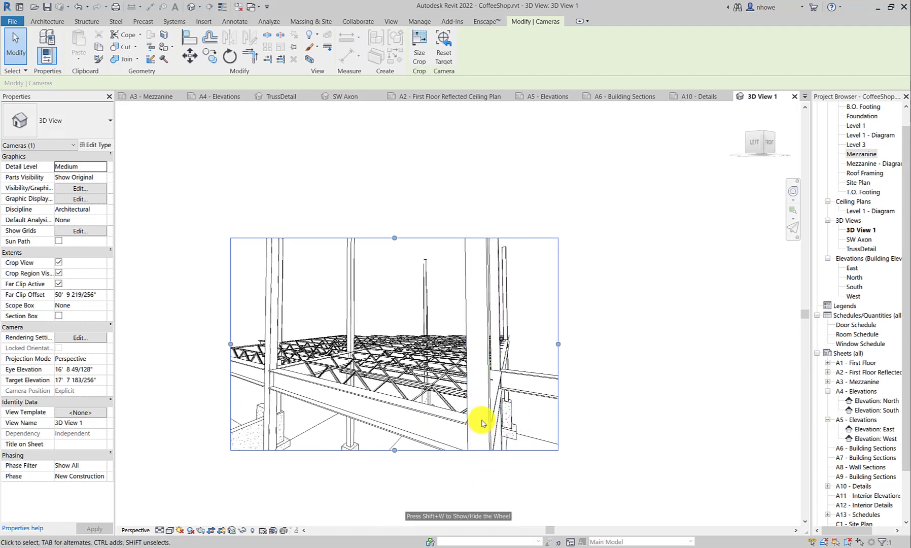
- Tilt the camera down with the steering wheel to a target elevation of about 9' to show the footings, and deselect the crop
click(793, 191)
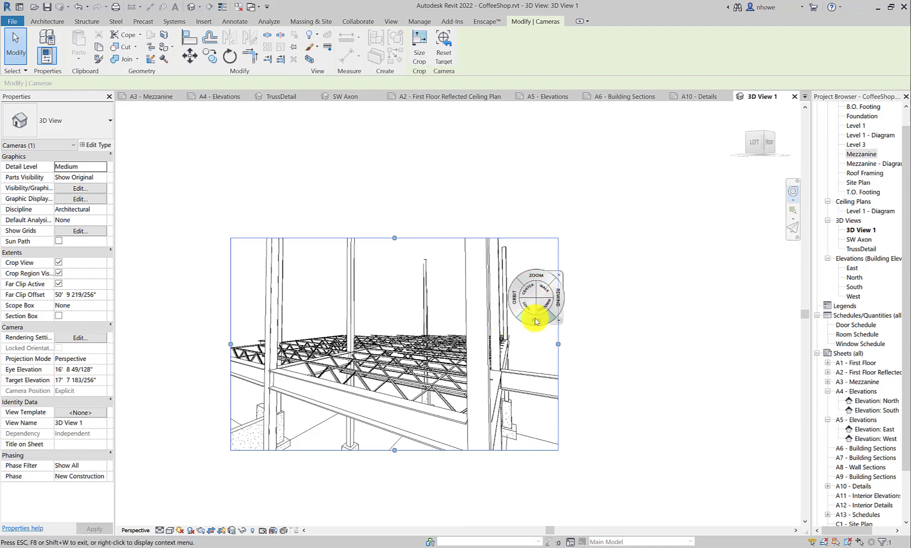
drag(536, 314, 530, 356)
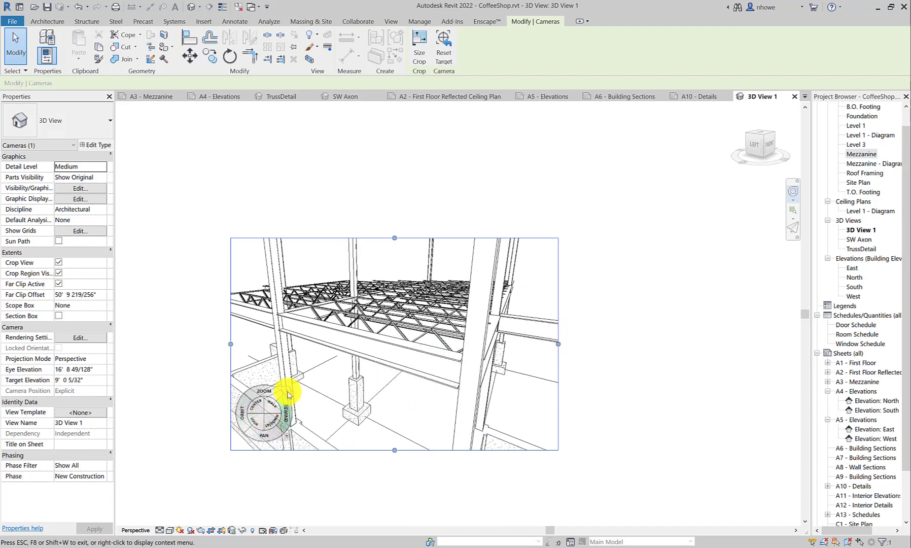
click(287, 391)
click(612, 364)
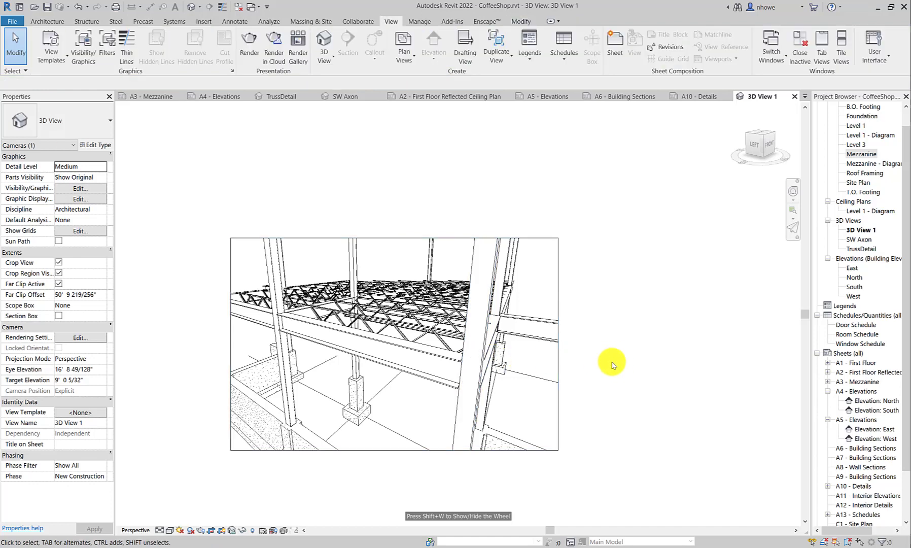
- Rename the new camera view as Truss Detail2 and delete the TrussDetail viewport from sheet A10 - Details
click(857, 231)
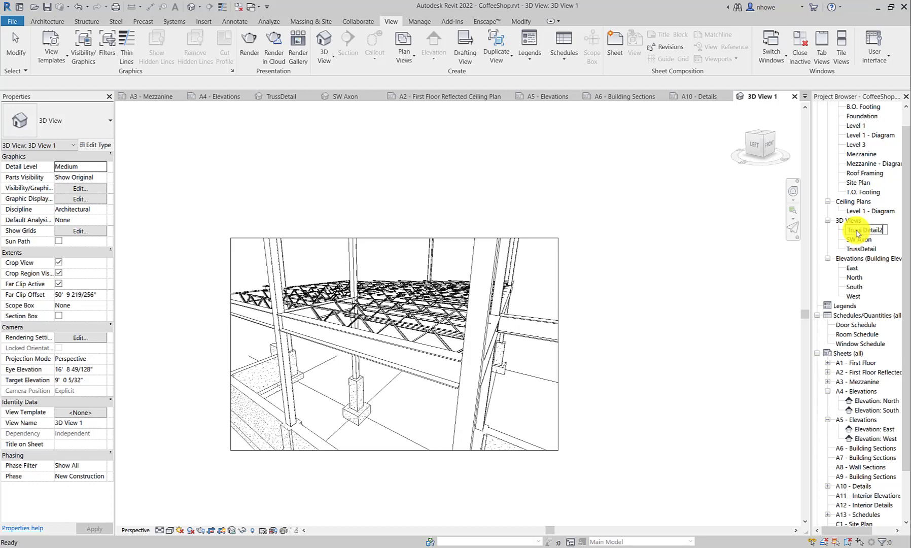
click(870, 248)
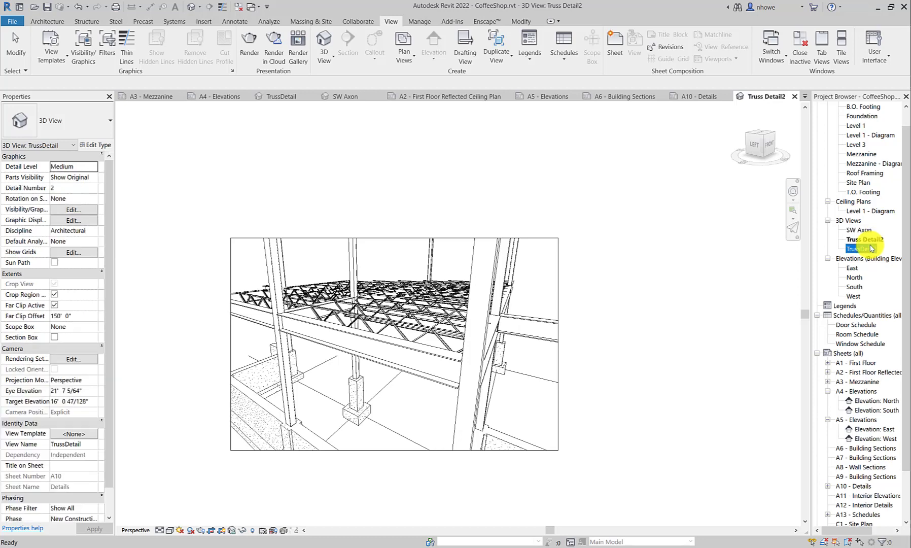
click(702, 98)
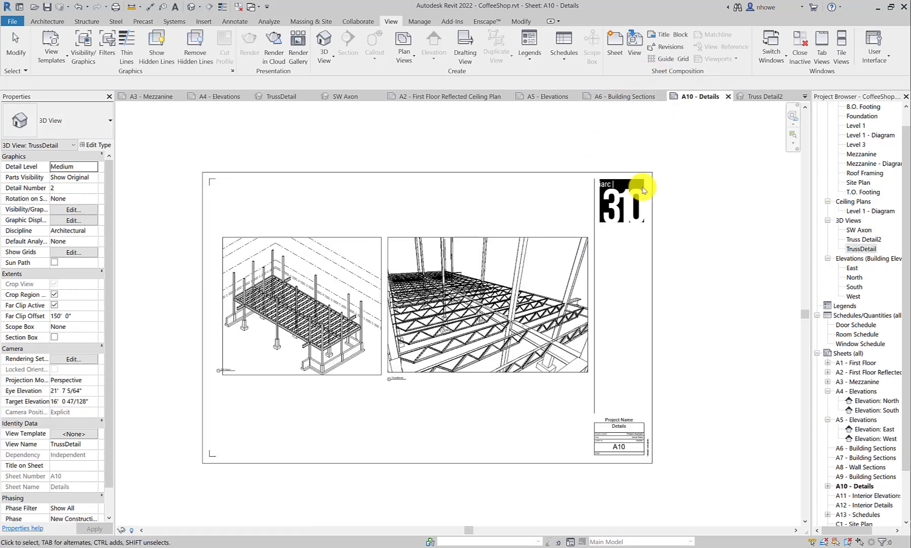
click(517, 301)
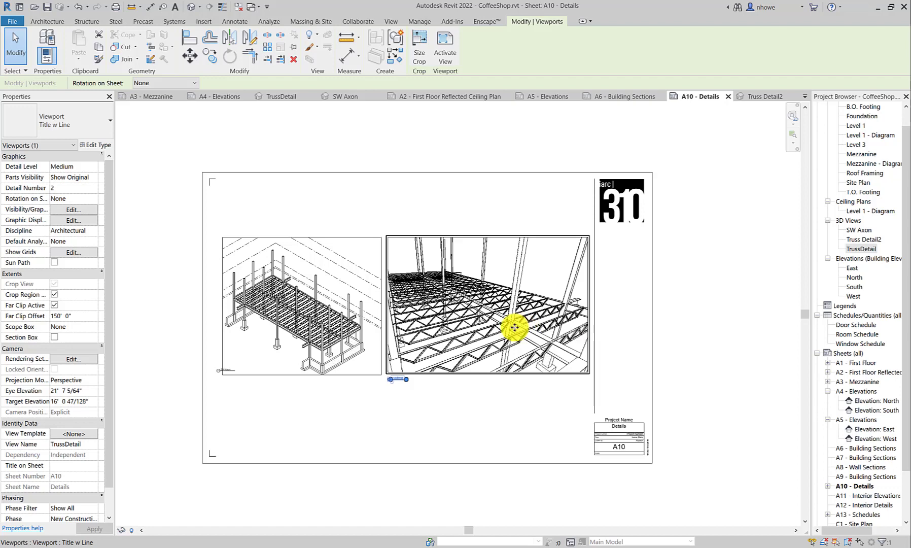
key(Delete)
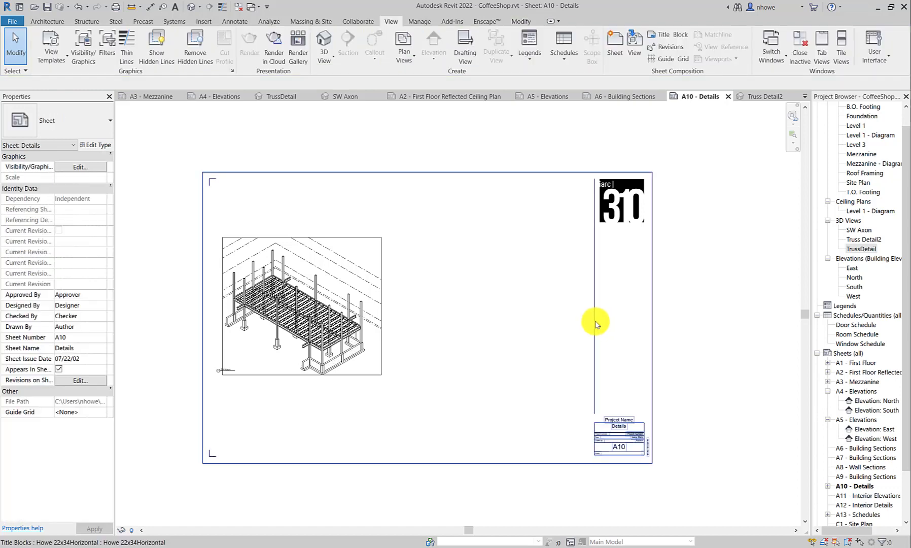
- Place Truss Detail2 beside the SW Axon viewport and set its crop width to 14" with locked proportions
drag(865, 240, 474, 327)
click(473, 327)
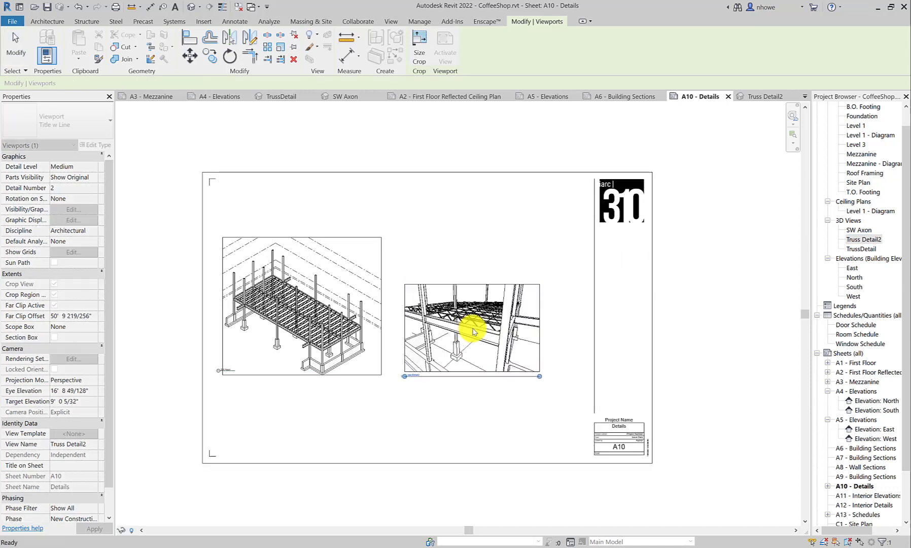
click(425, 61)
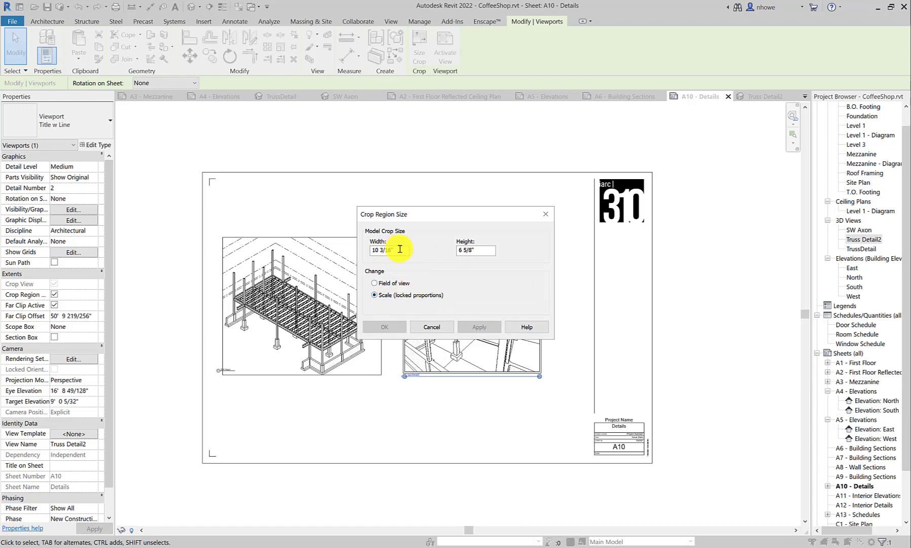
drag(405, 250, 364, 252)
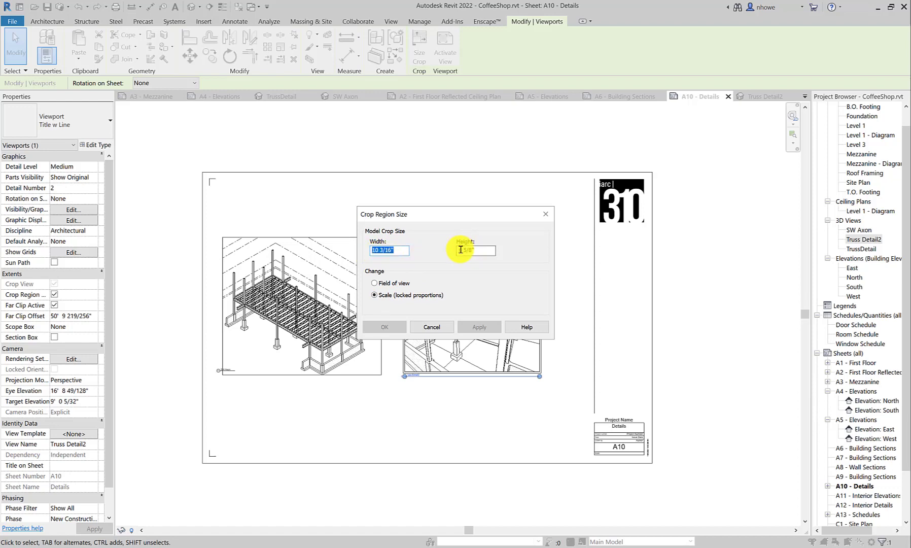
text(14)
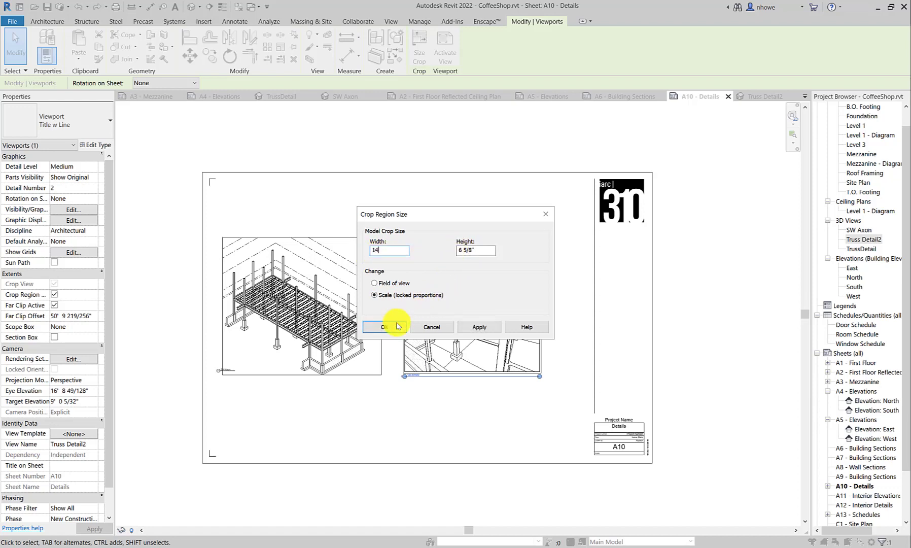
click(468, 329)
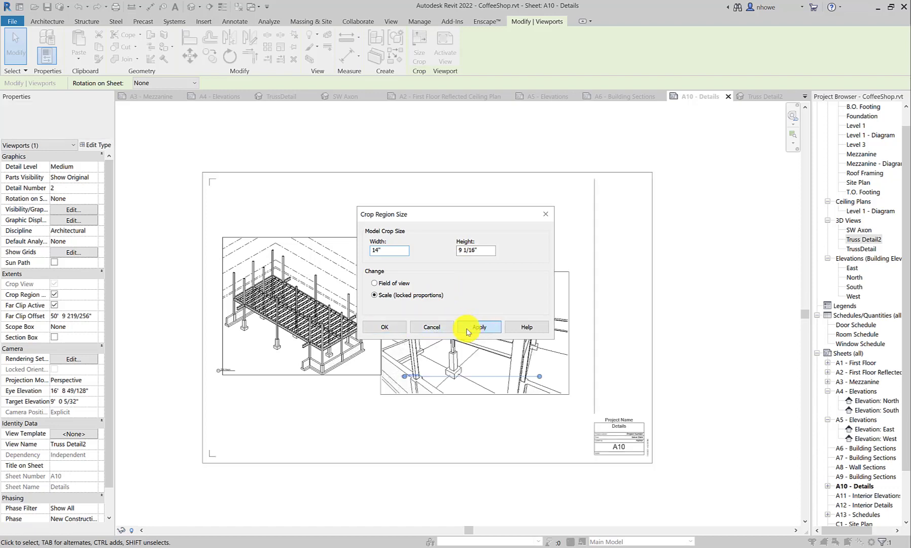
click(381, 327)
- Move the Truss Detail2 viewport up beside SW Axon, extend its crop's lower and upper edges level with SW Axon's, and deactivate the view
drag(479, 272, 498, 240)
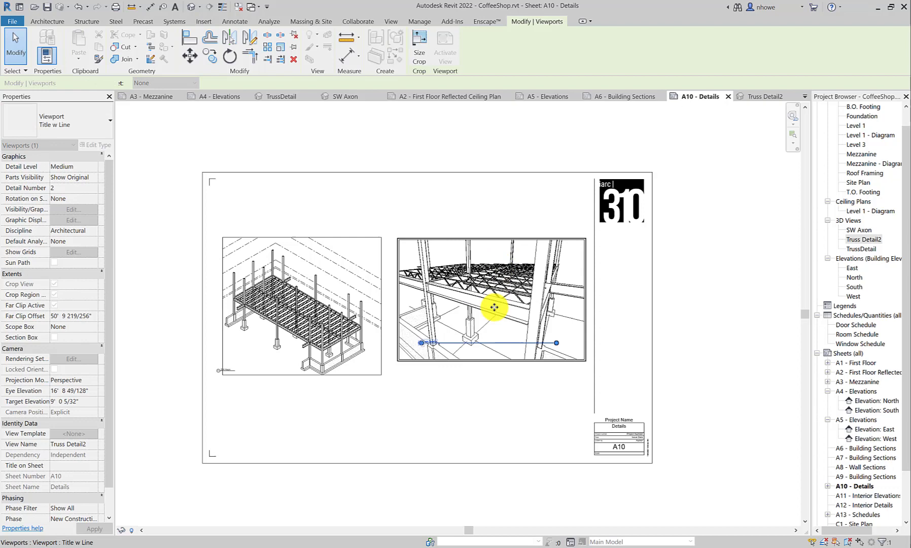
double_click(484, 359)
click(483, 359)
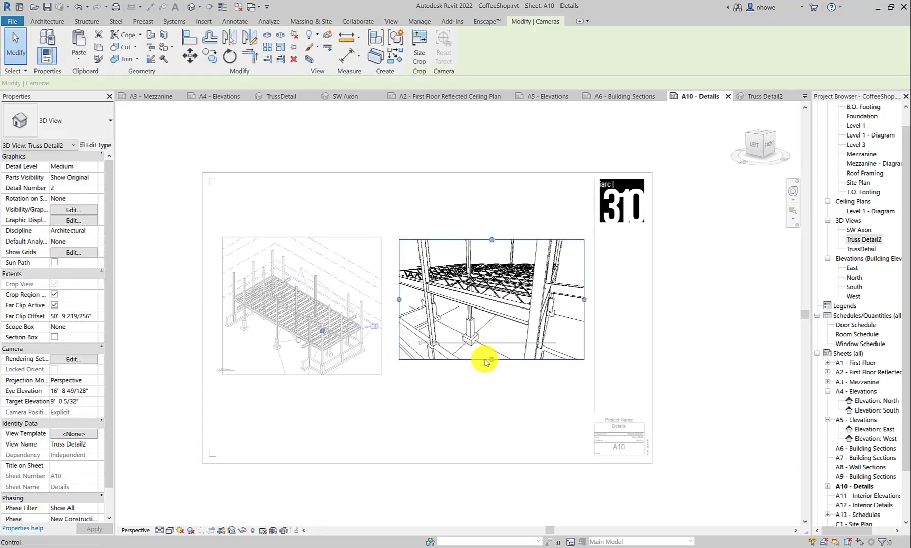
drag(487, 375, 478, 382)
drag(492, 239, 490, 238)
double_click(441, 216)
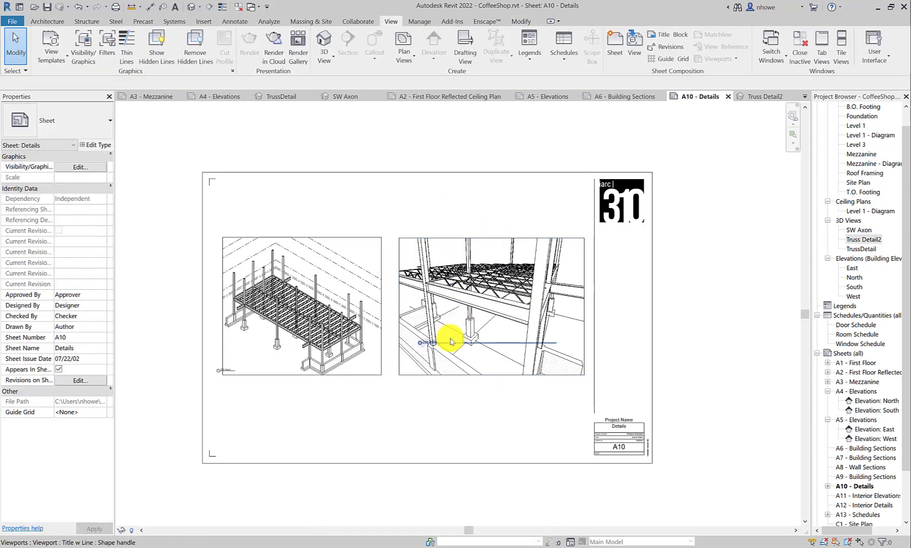
- Move the Truss Detail2 and SW Axon view titles just below their viewports at matching heights, and shorten the Truss Detail2 title line
drag(450, 341, 436, 387)
click(224, 368)
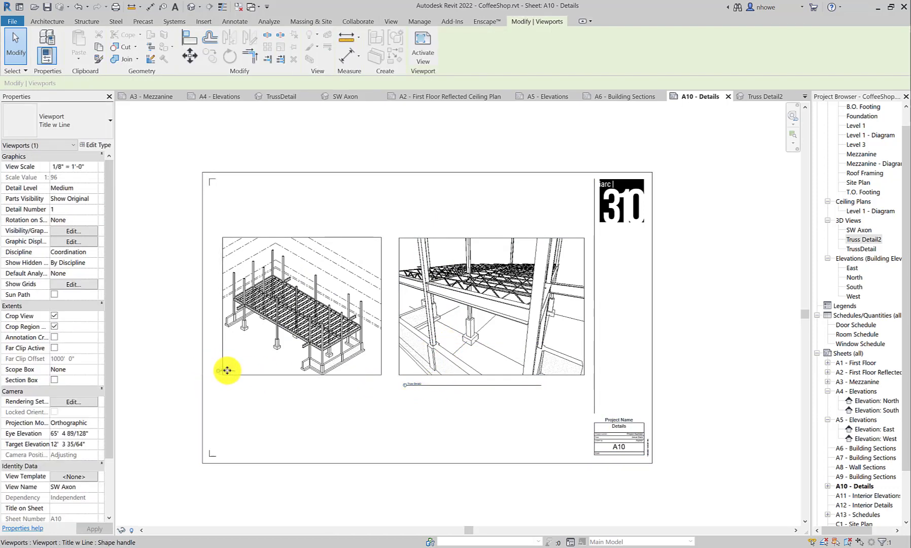
drag(227, 371, 237, 386)
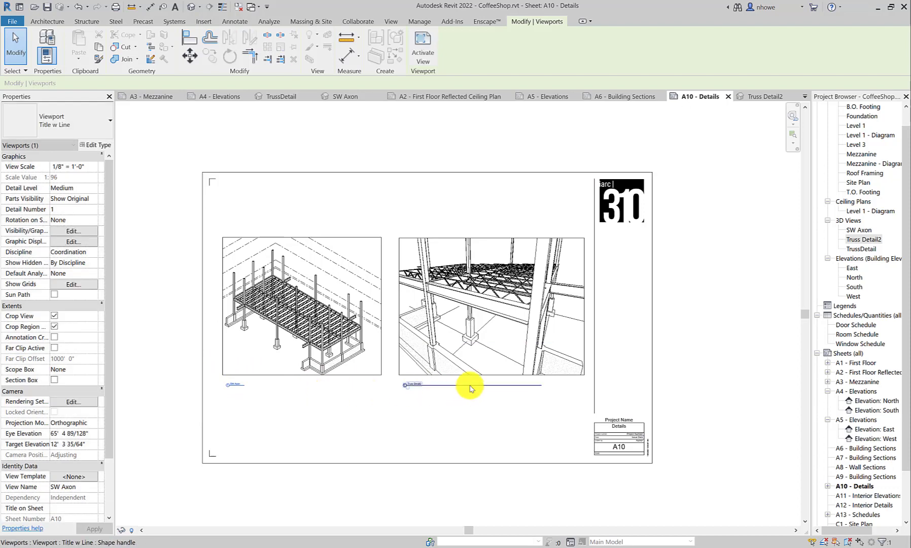
click(524, 385)
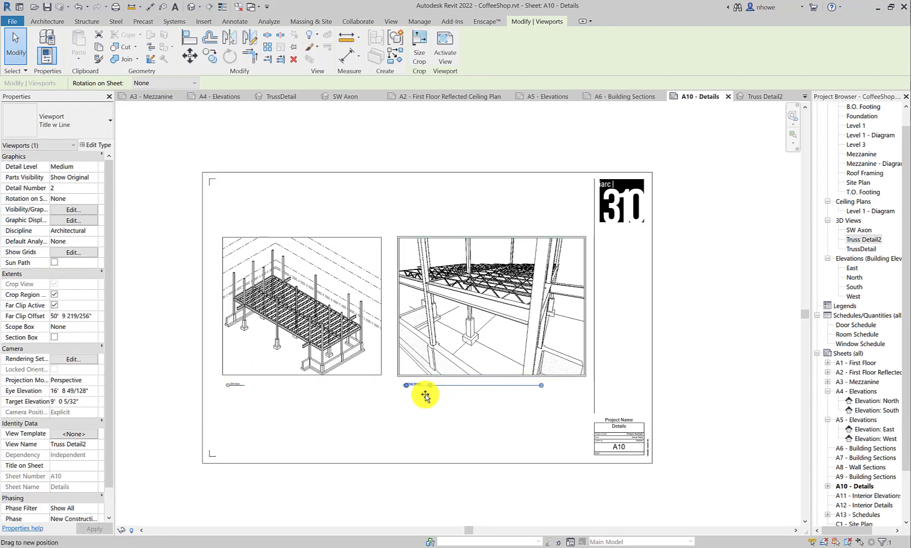
click(248, 381)
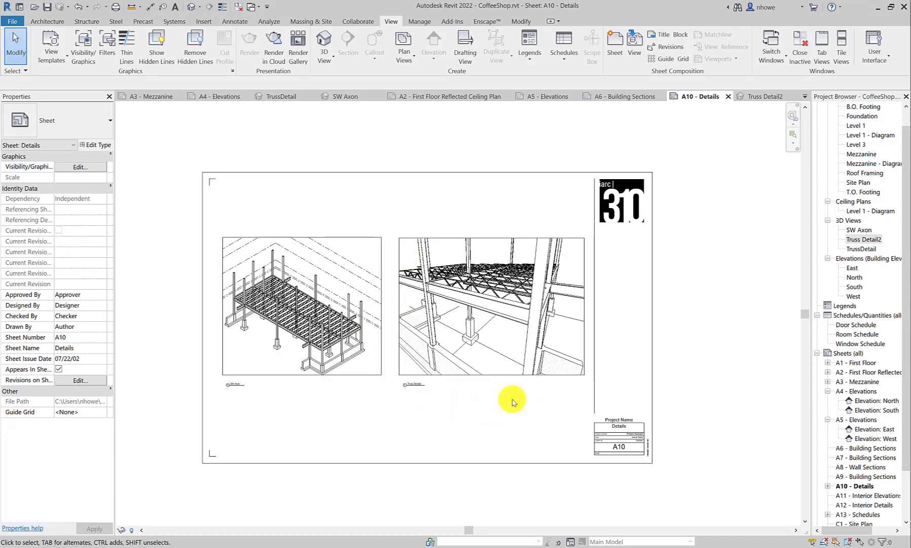
- Shift the SW Axon and Truss Detail2 viewports down the sheet together in small increments, and deselect them
drag(494, 413, 248, 292)
key(Down)
key(Down)
key(Down)
key(Down)
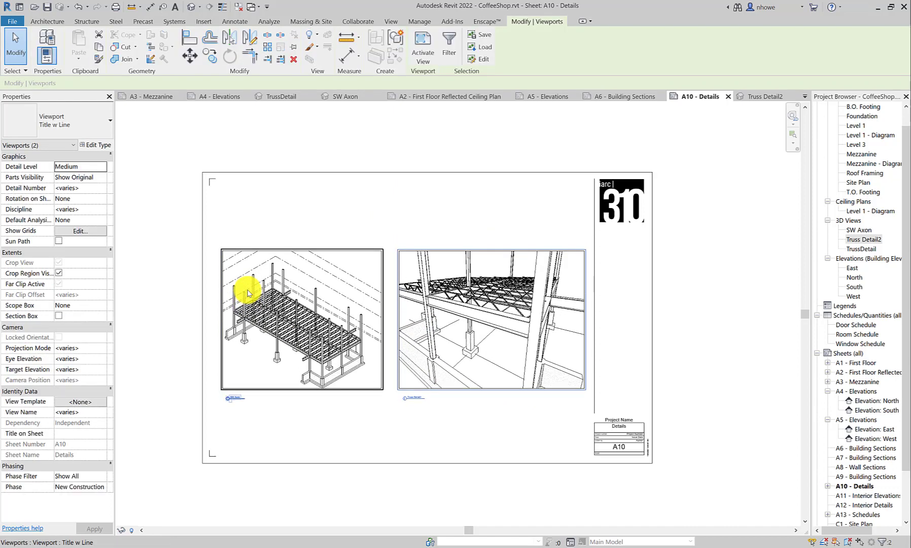
key(Up)
click(411, 197)
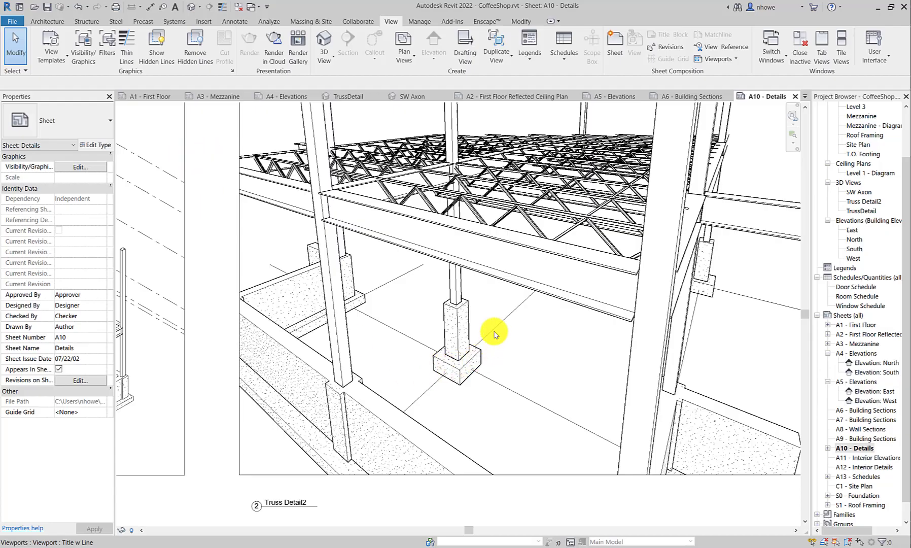
- Examine the line work and concrete patterns of the trusses, beams and footings in Truss Detail2, along with its view title
scroll(484, 293, up, 2)
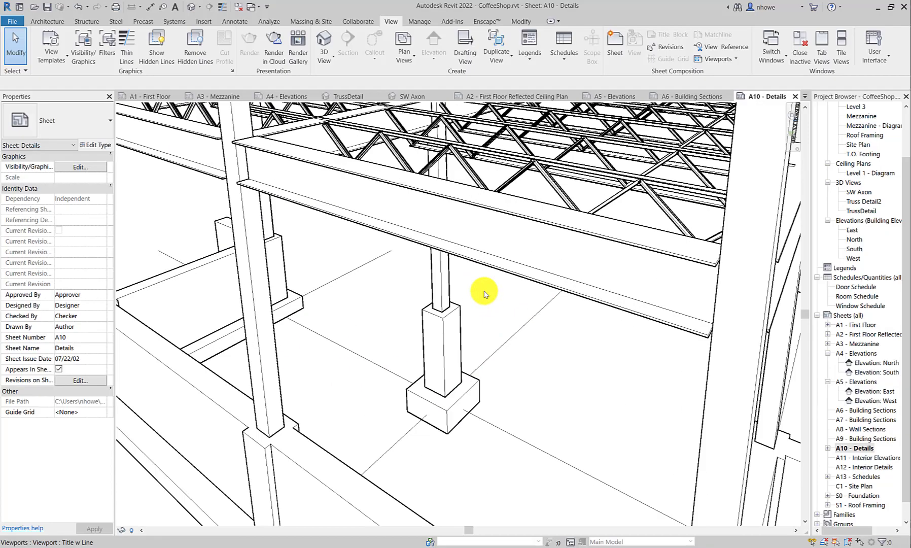
scroll(468, 264, up, 1)
scroll(467, 264, down, 3)
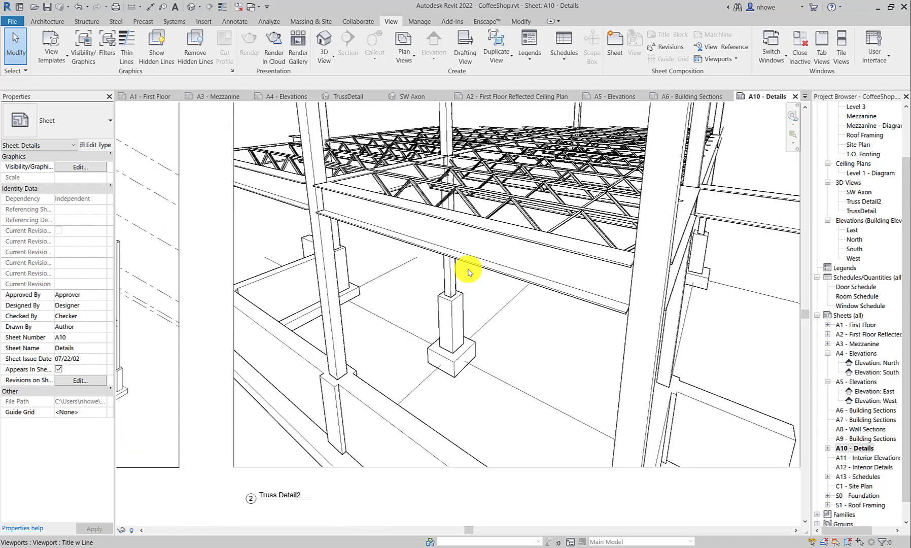
scroll(516, 290, up, 1)
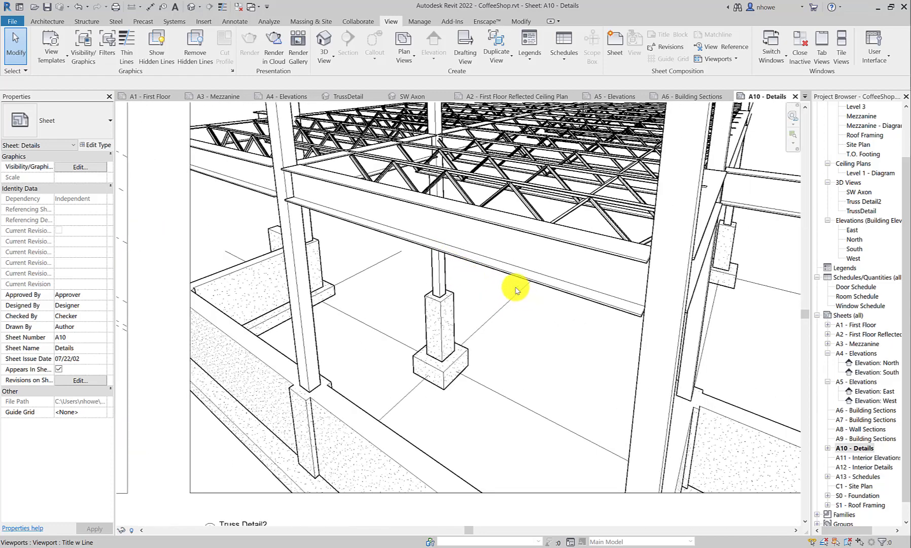
scroll(468, 223, up, 1)
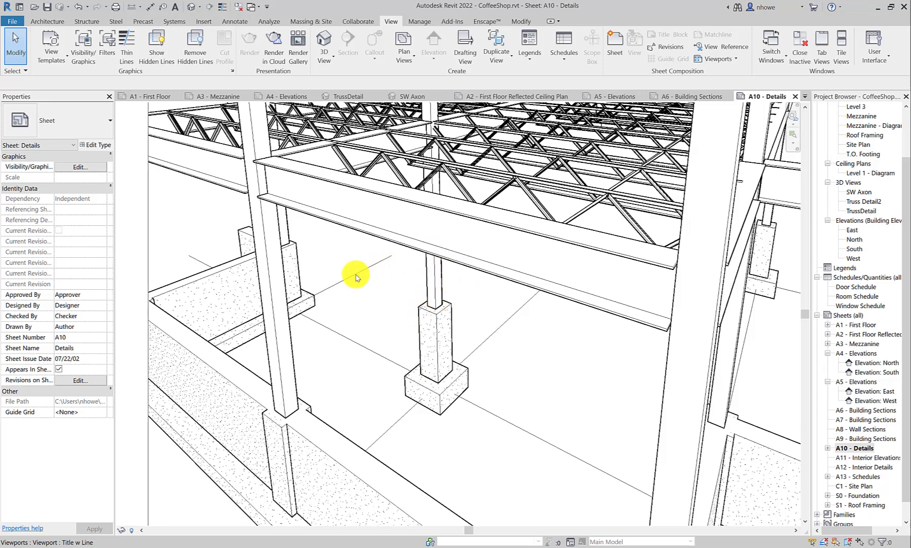
scroll(356, 270, down, 4)
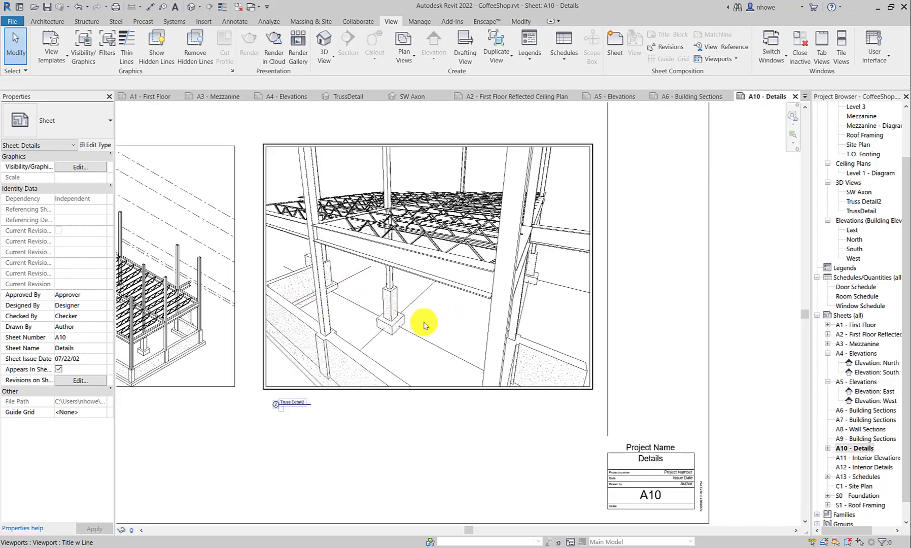
right_click(409, 425)
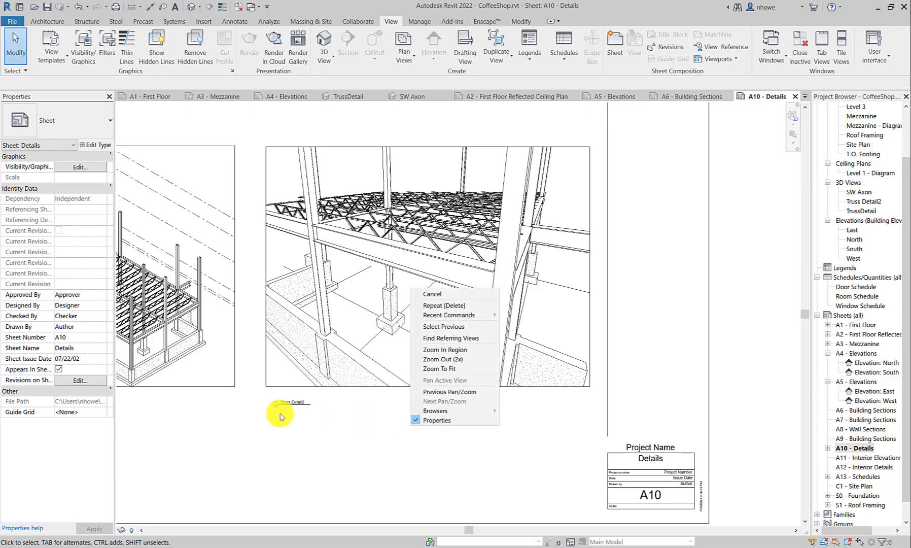
click(297, 423)
scroll(349, 420, up, 2)
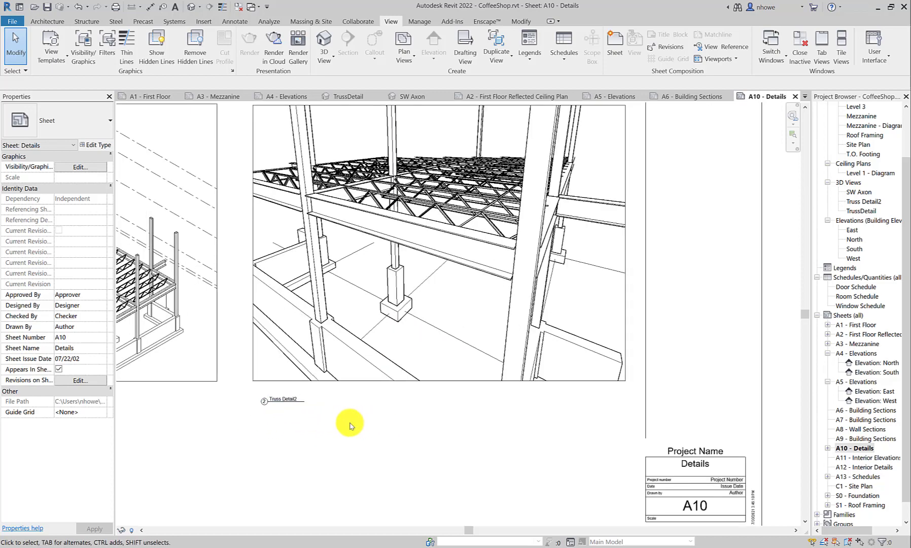
- Examine the line weights of the beams, trusses and column footings in the SW Axon viewport
middle_drag(276, 422, 616, 400)
scroll(432, 337, up, 2)
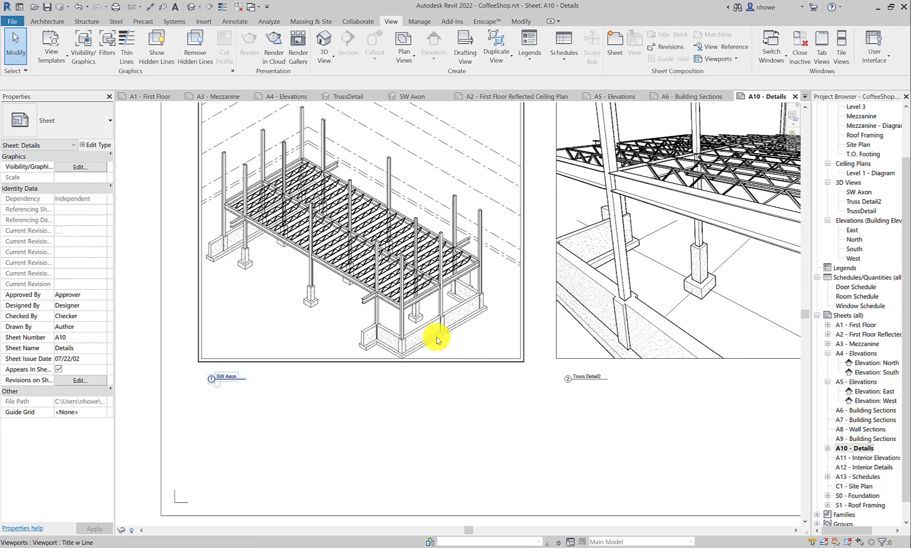
scroll(392, 304, up, 2)
scroll(391, 305, up, 3)
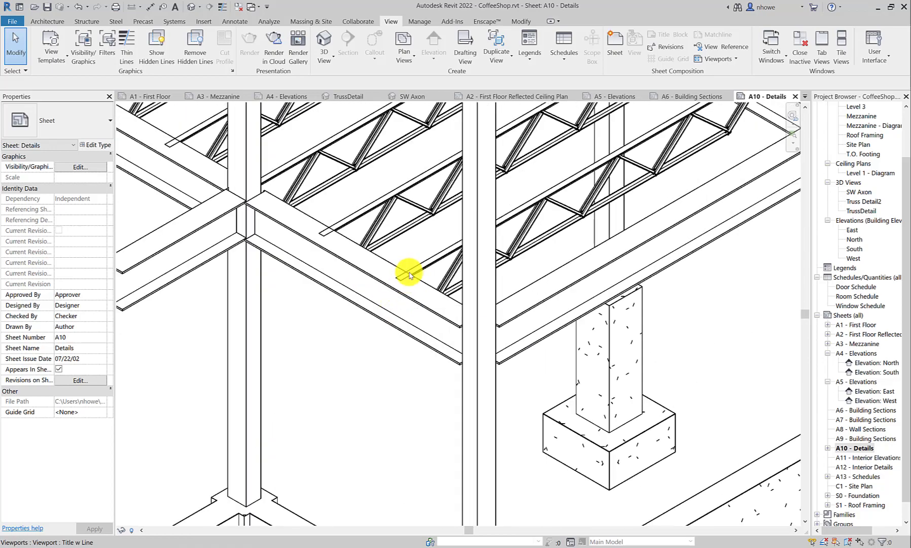
scroll(320, 369, down, 2)
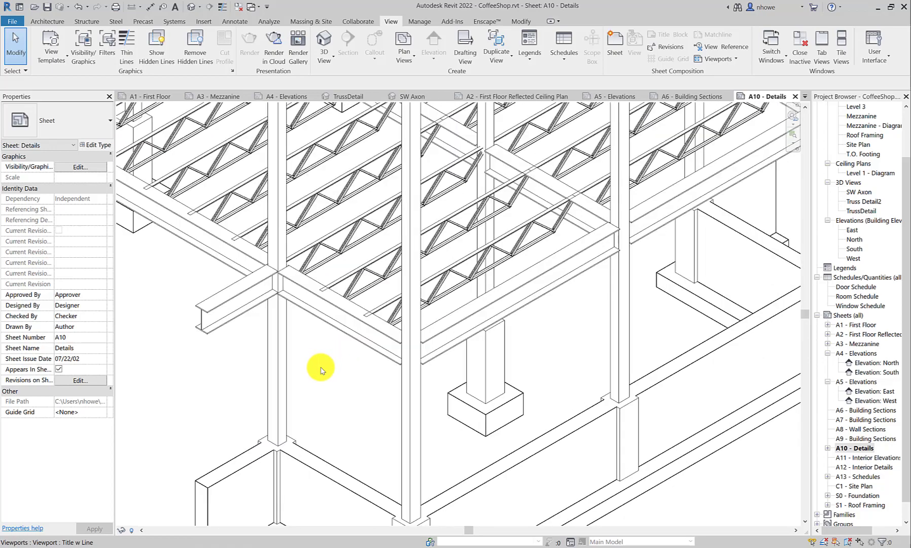
scroll(538, 402, up, 3)
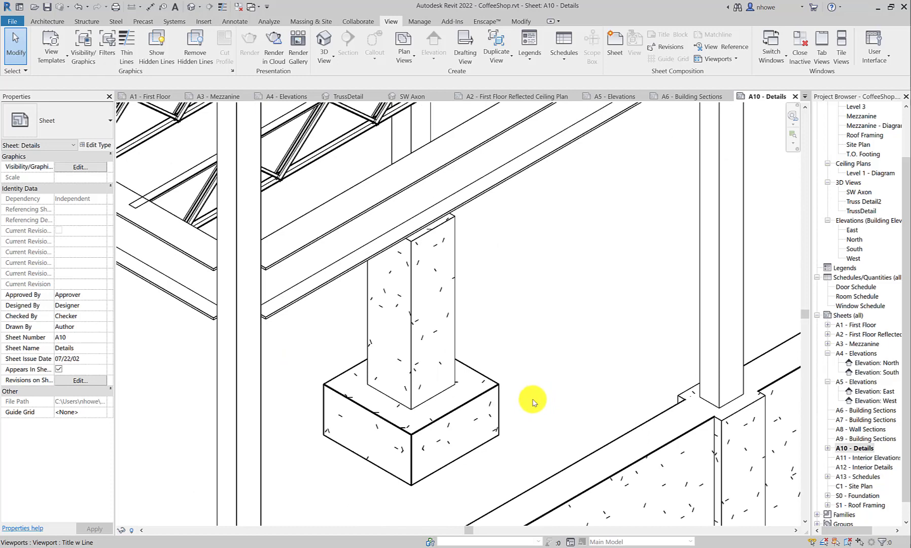
scroll(533, 402, up, 2)
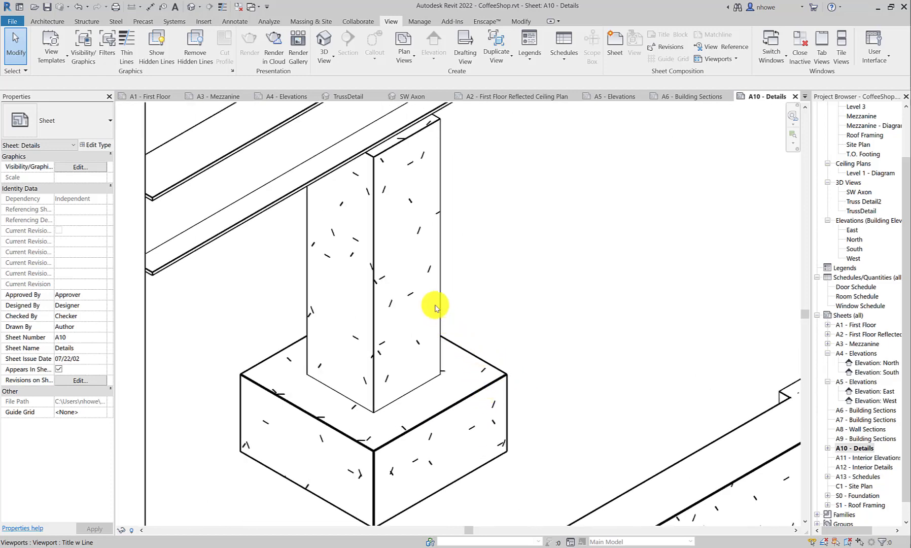
scroll(485, 397, down, 5)
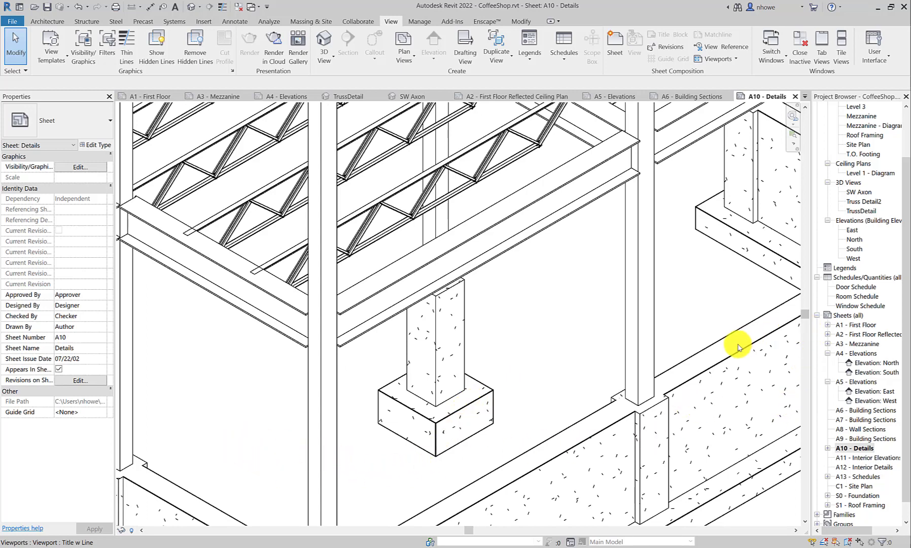
scroll(703, 377, down, 2)
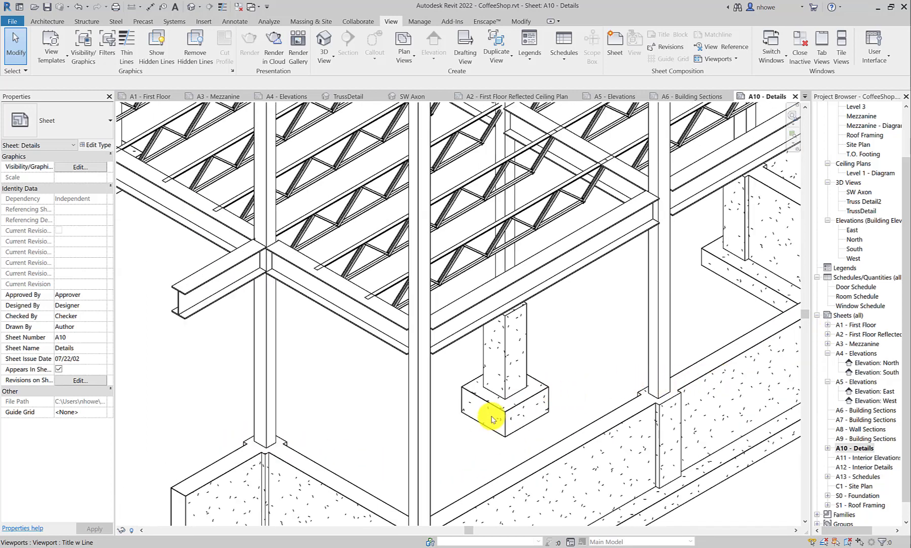
scroll(486, 416, down, 3)
scroll(480, 424, down, 5)
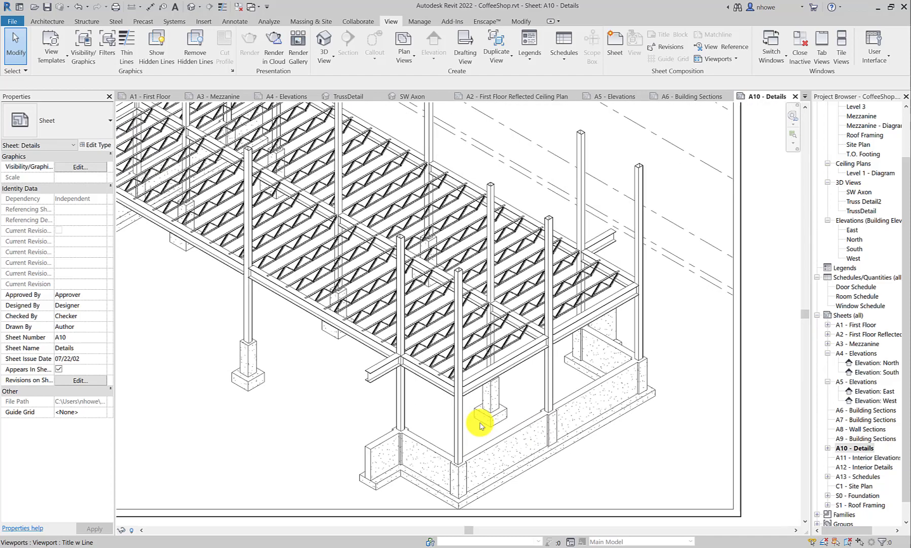
scroll(366, 487, up, 3)
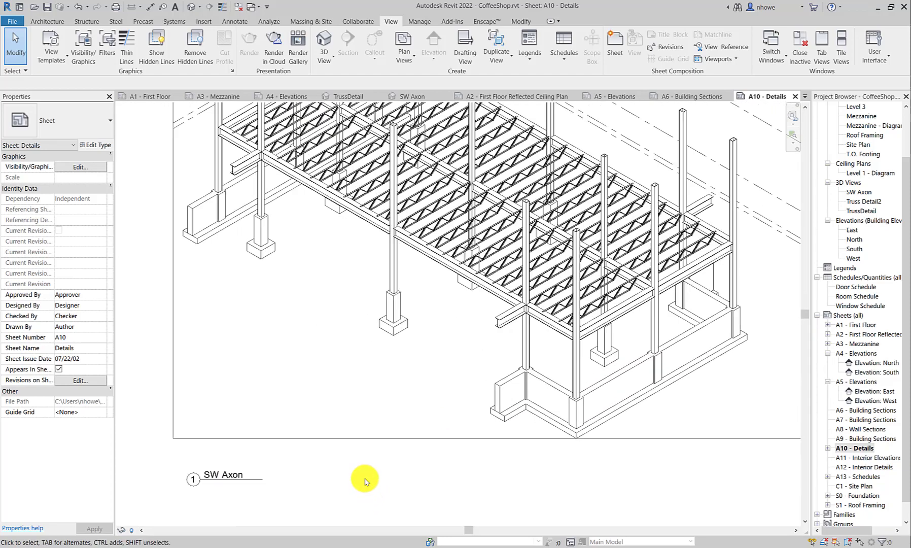
- Activate the SW Axon view and, in its Graphic Display Options, enable smooth lines with anti-aliasing and set Silhouettes to <Wide Lines>
double_click(331, 413)
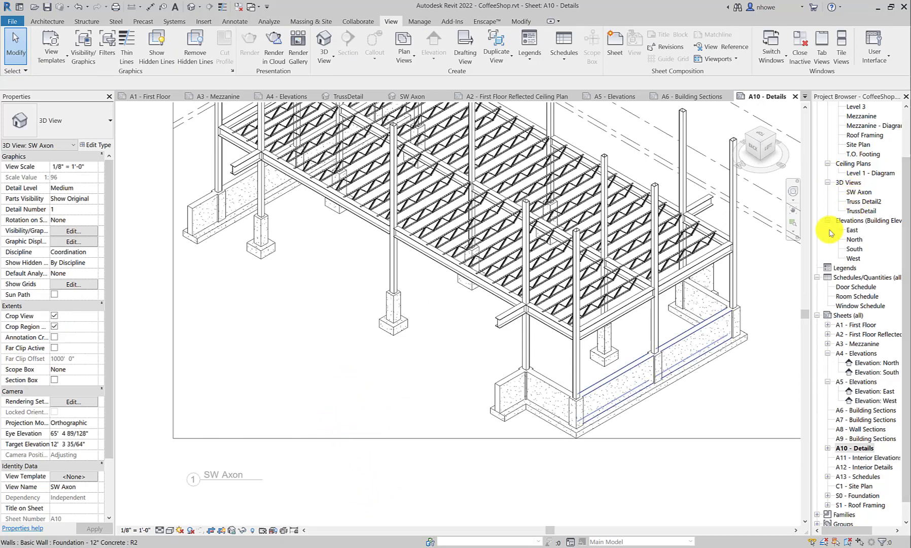
click(169, 530)
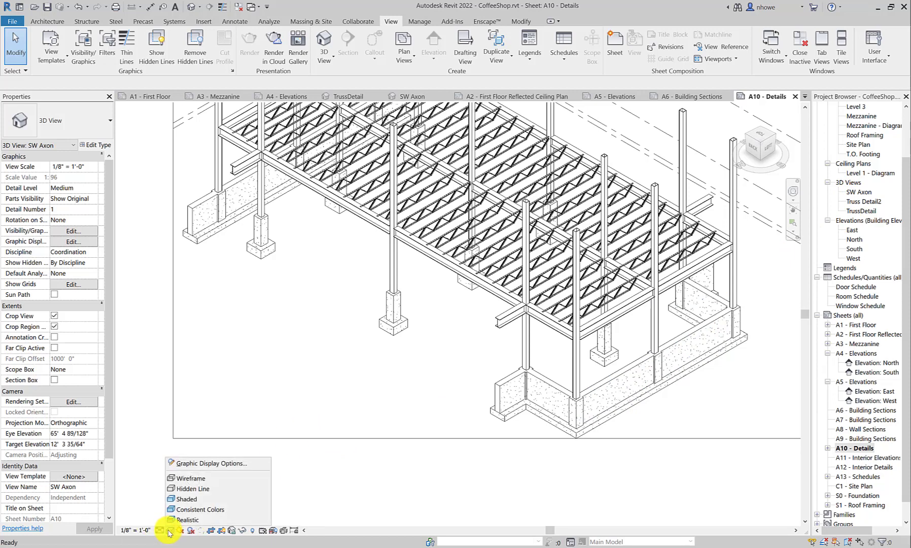
click(193, 465)
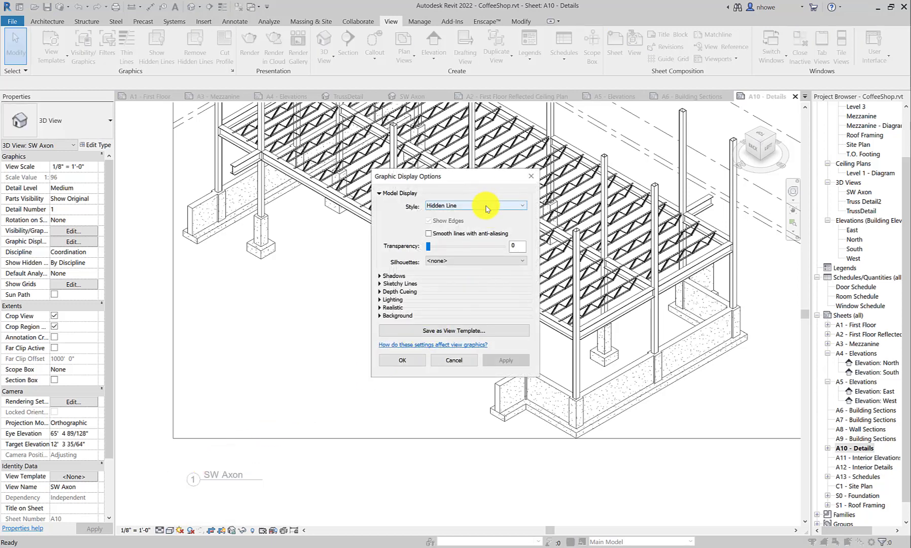
click(429, 234)
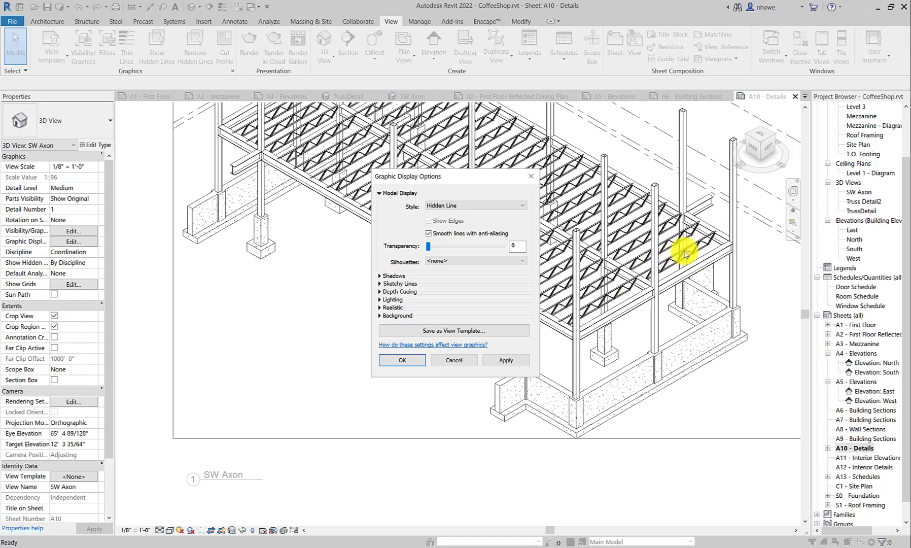
click(432, 261)
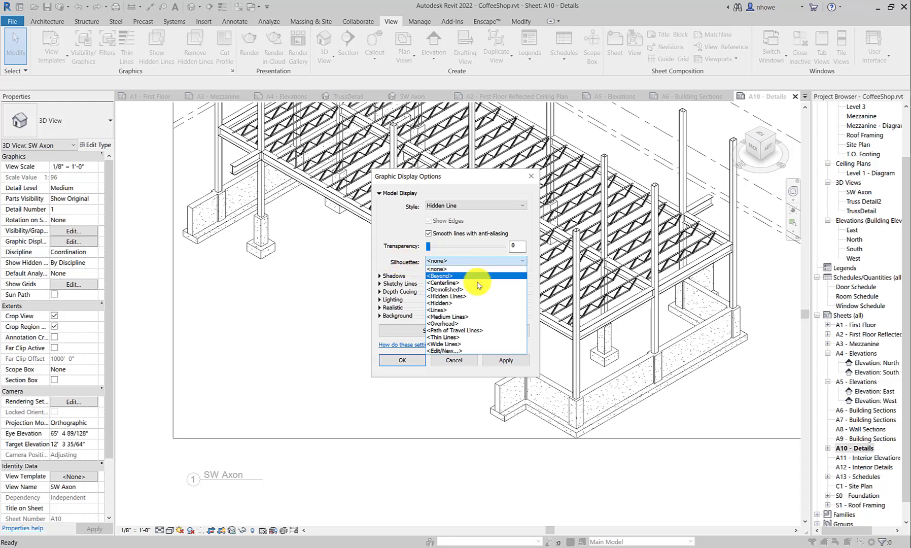
click(444, 343)
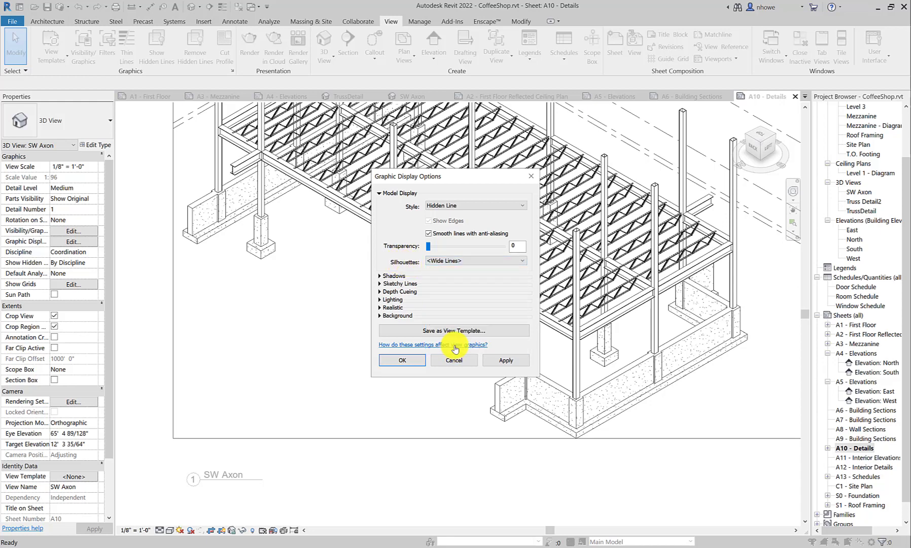
click(506, 360)
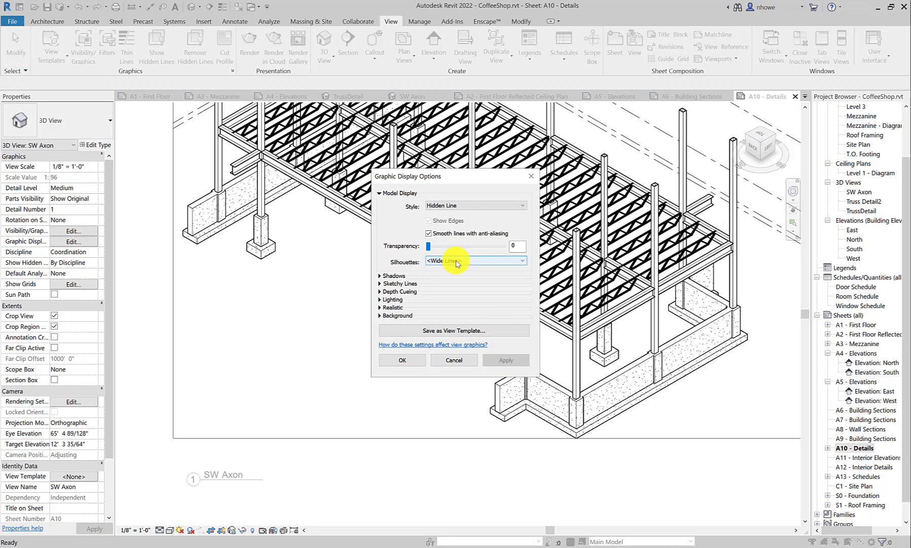
click(401, 360)
- Inspect the wide silhouettes on SW Axon's trusses, beams, columns and foundations, close up and across the whole viewport
scroll(628, 364, up, 4)
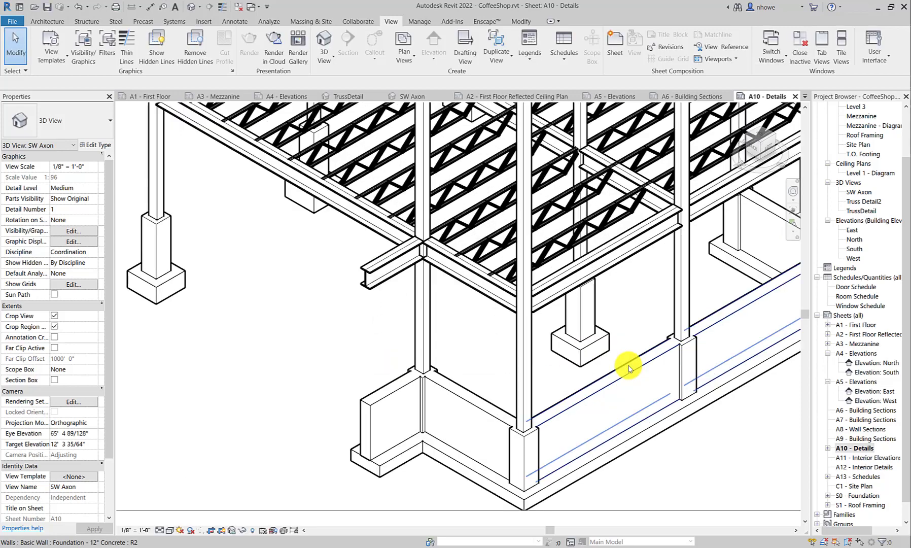
scroll(606, 350, down, 2)
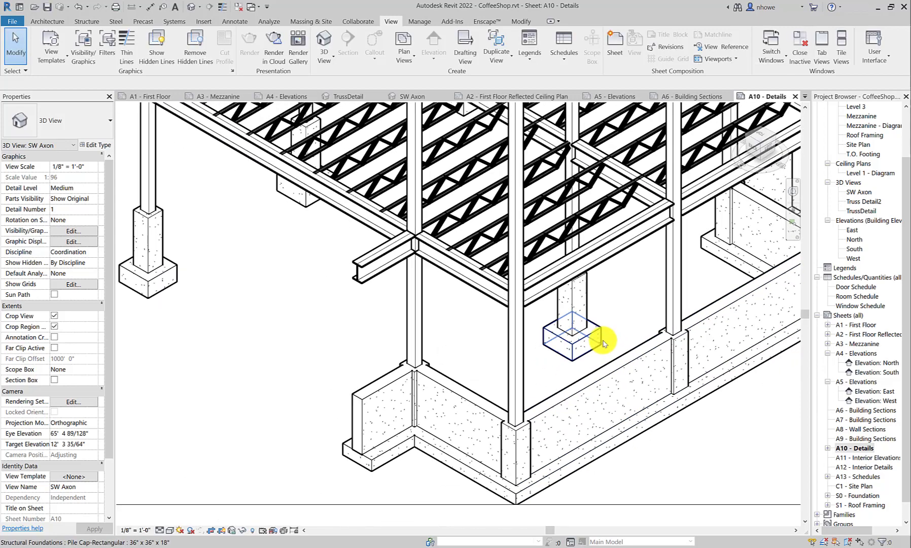
middle_drag(603, 343, 494, 406)
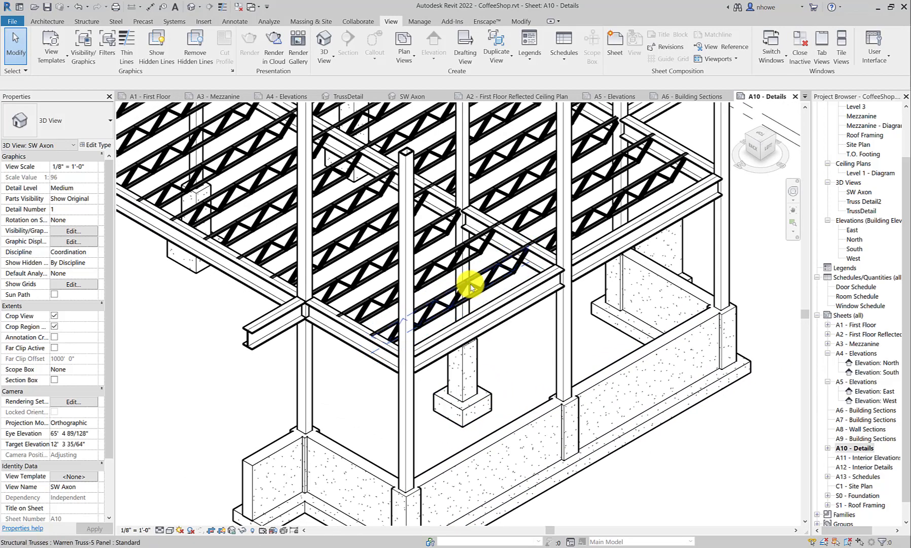
scroll(470, 288, up, 5)
scroll(467, 279, down, 2)
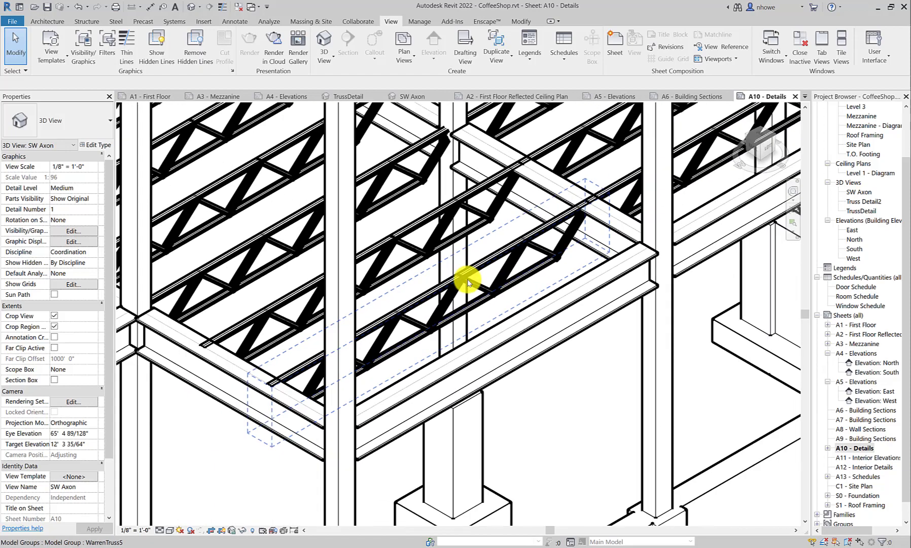
scroll(466, 281, down, 5)
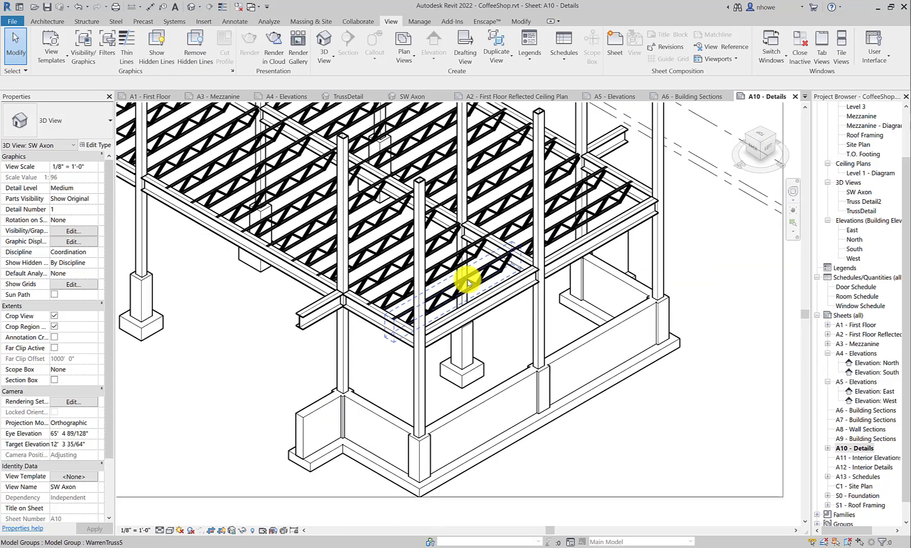
scroll(467, 282, down, 3)
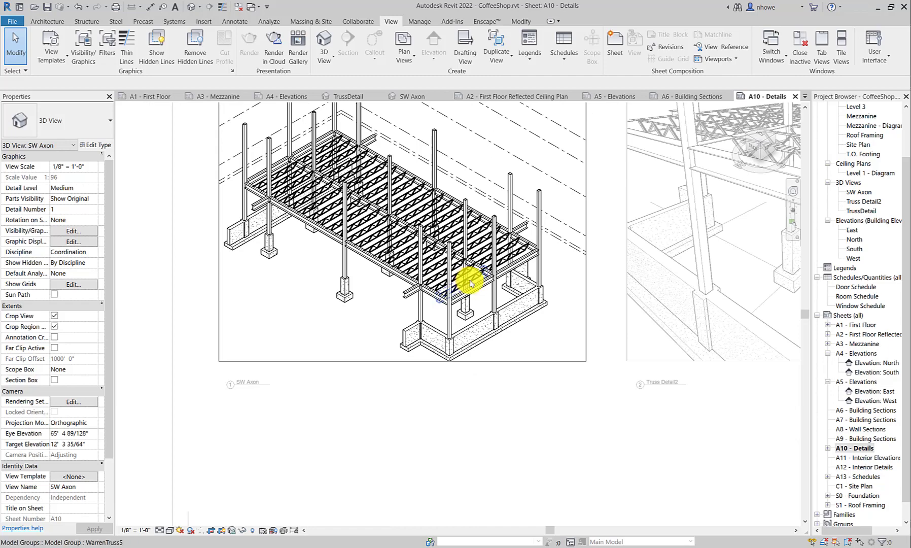
- Deactivate the SW Axon view and check the wide silhouettes of its trusses, columns and footings from sheet A10
scroll(494, 290, down, 2)
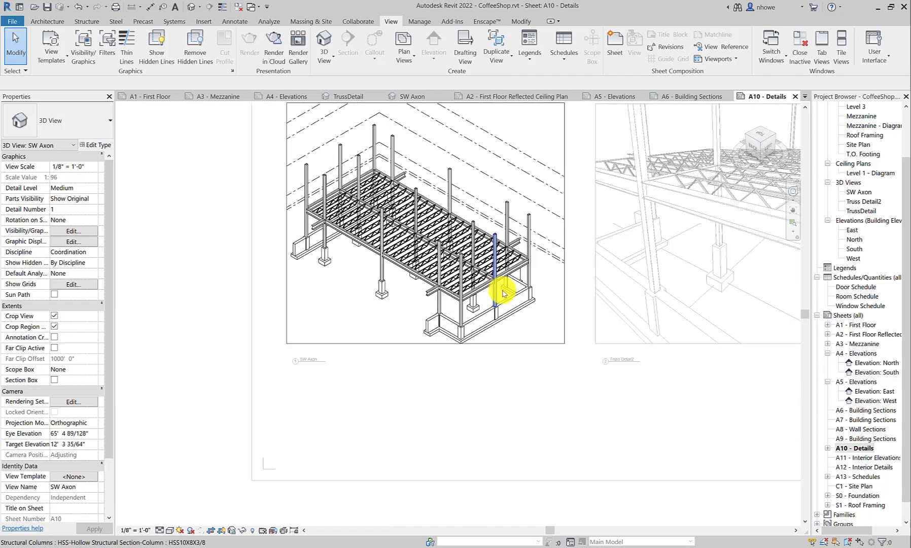
double_click(587, 358)
middle_drag(586, 360, 405, 410)
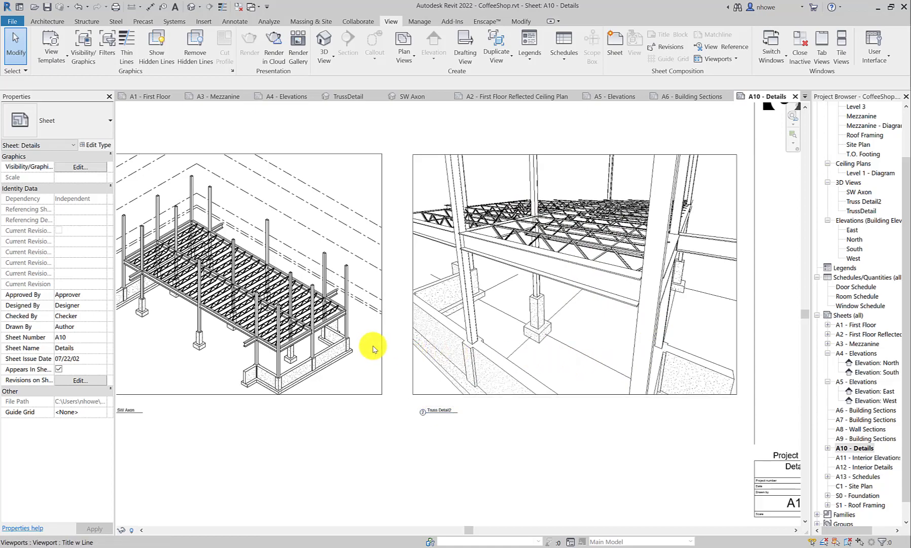
scroll(275, 316, up, 5)
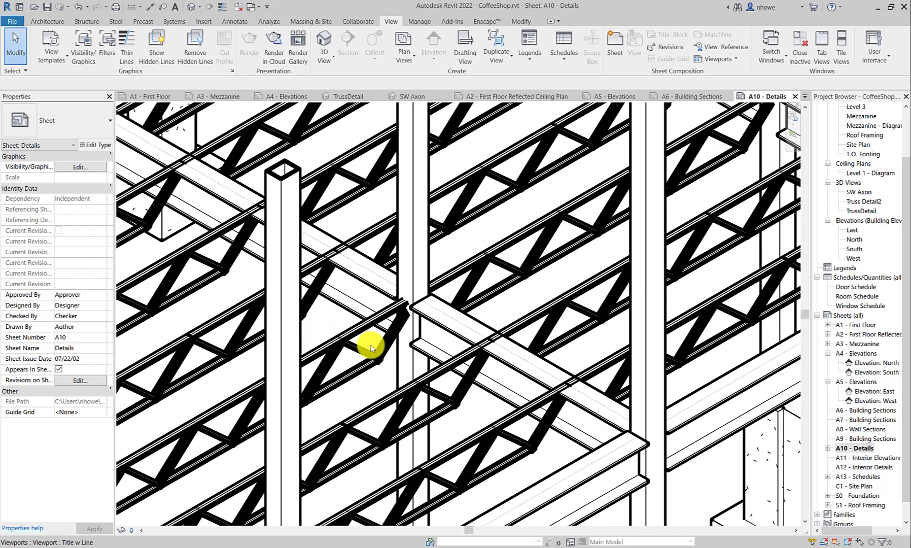
scroll(373, 347, down, 4)
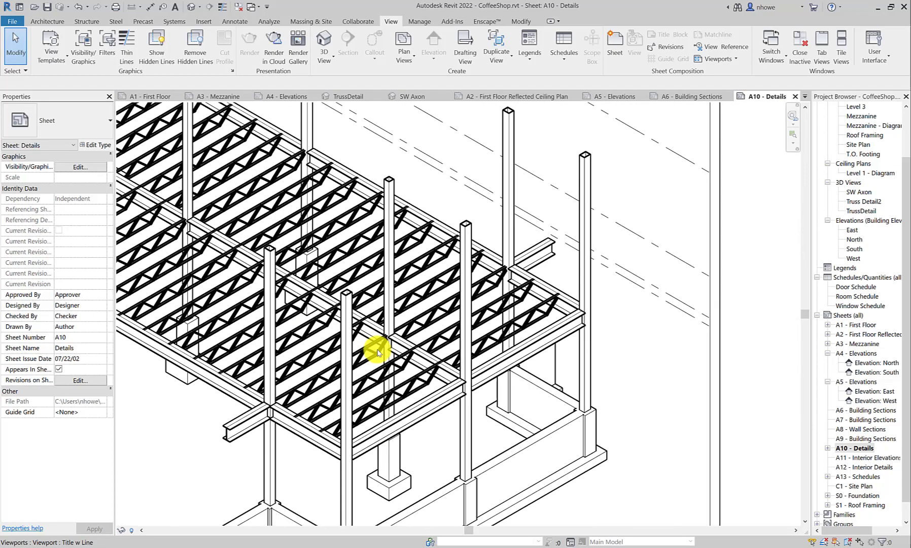
middle_drag(377, 350, 482, 309)
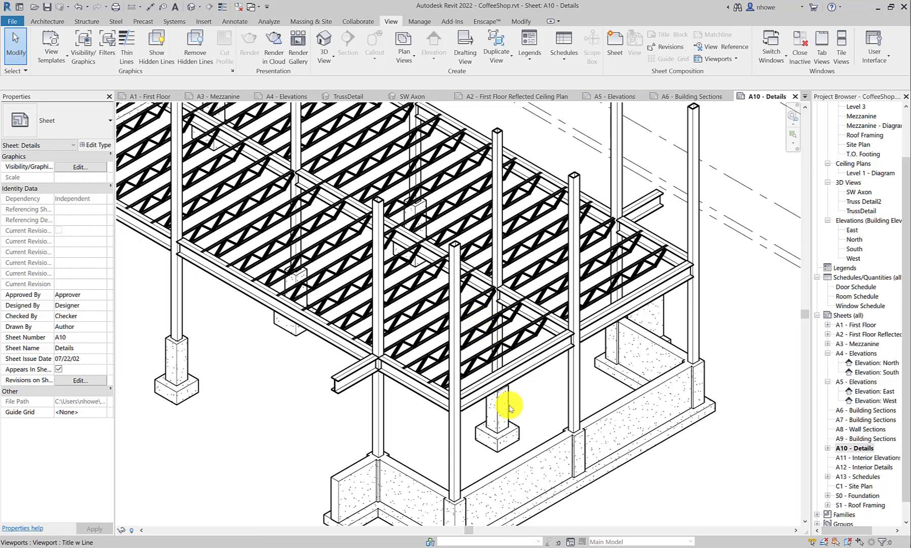
scroll(408, 395, down, 5)
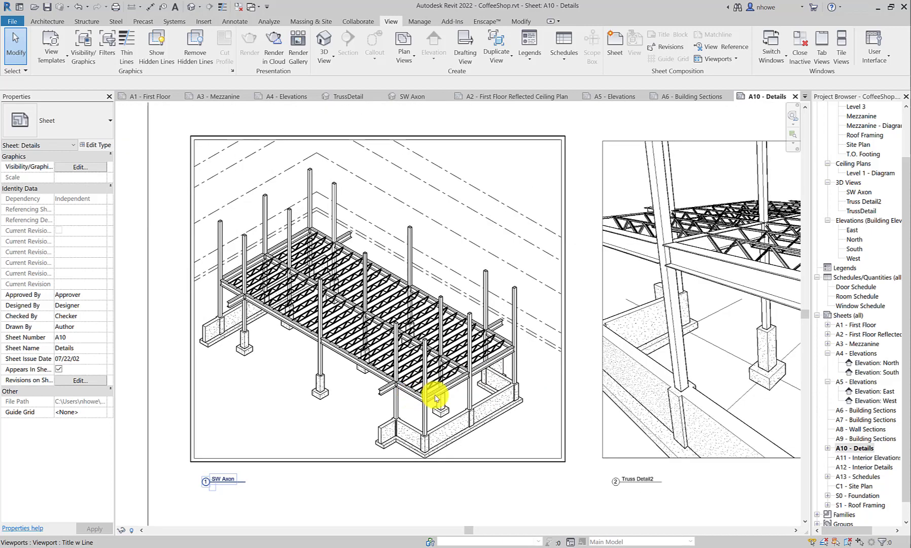
- Activate the Truss Detail2 view on sheet A10 with its whole viewport in sight
middle_drag(510, 394, 381, 376)
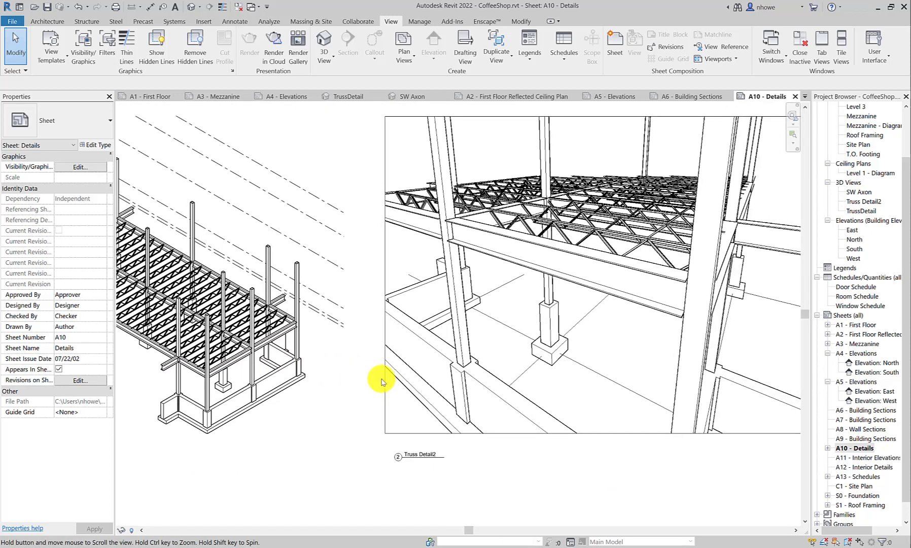
double_click(471, 391)
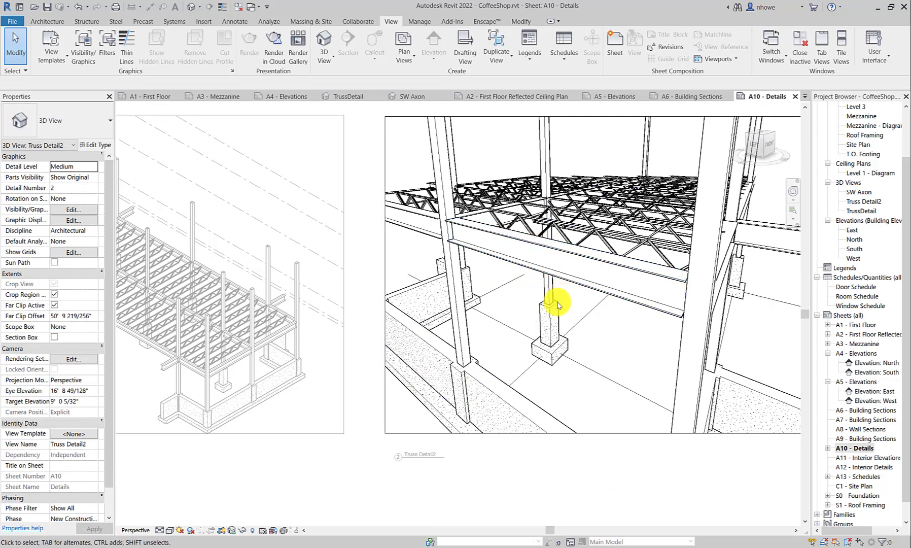
scroll(553, 305, down, 3)
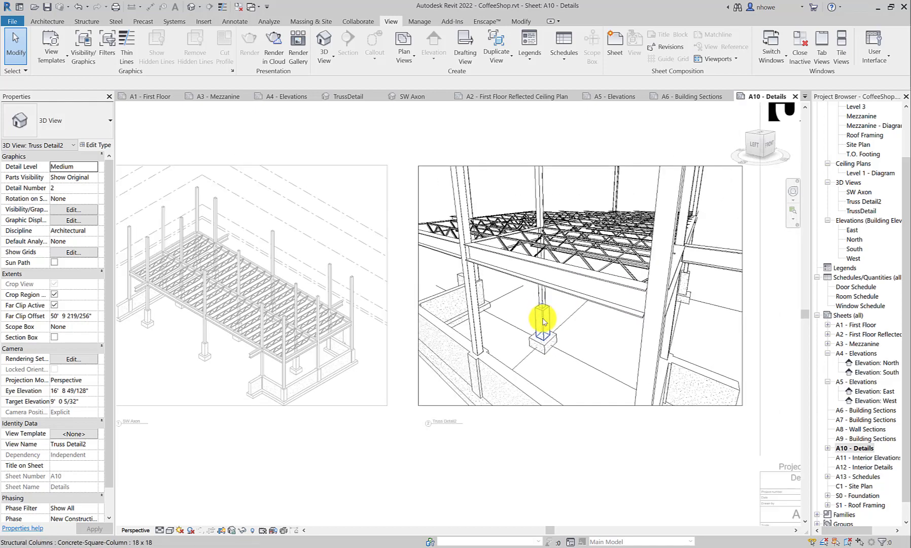
double_click(543, 321)
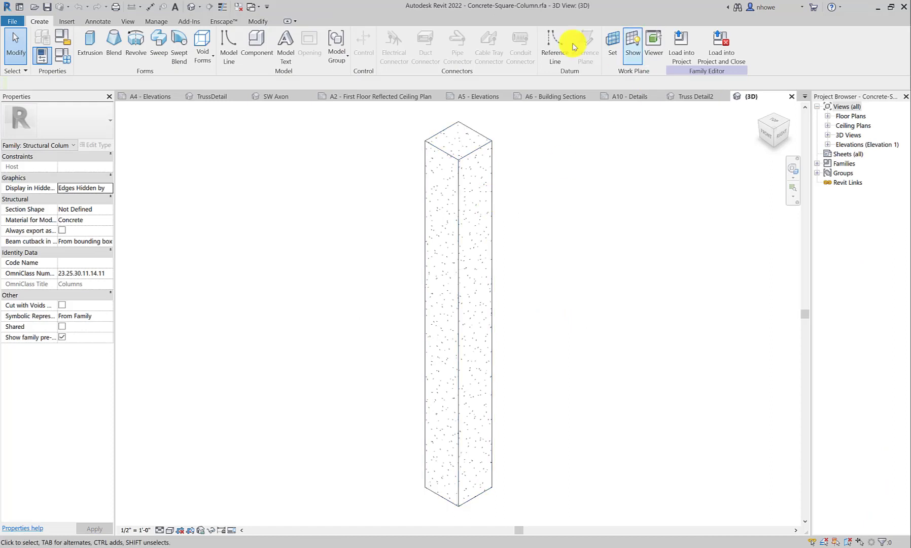
click(728, 54)
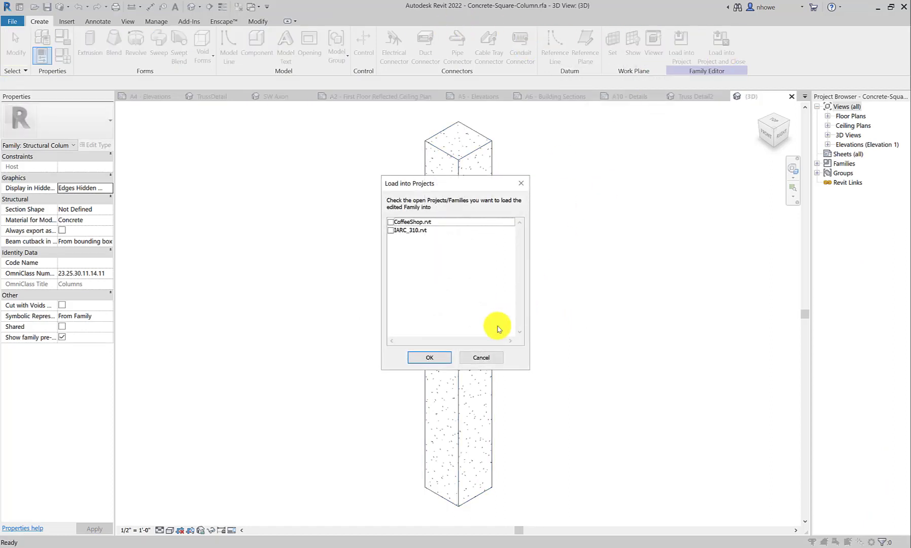
click(472, 358)
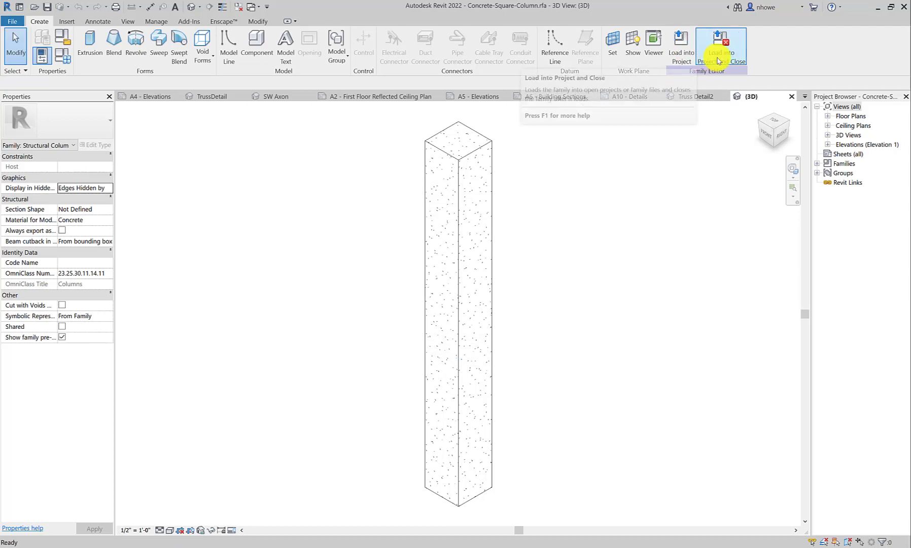
click(792, 96)
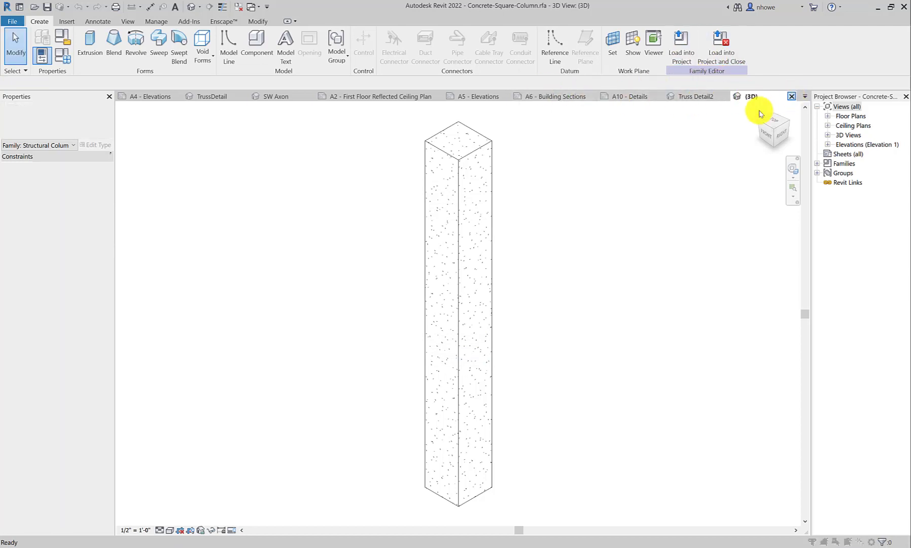
click(478, 287)
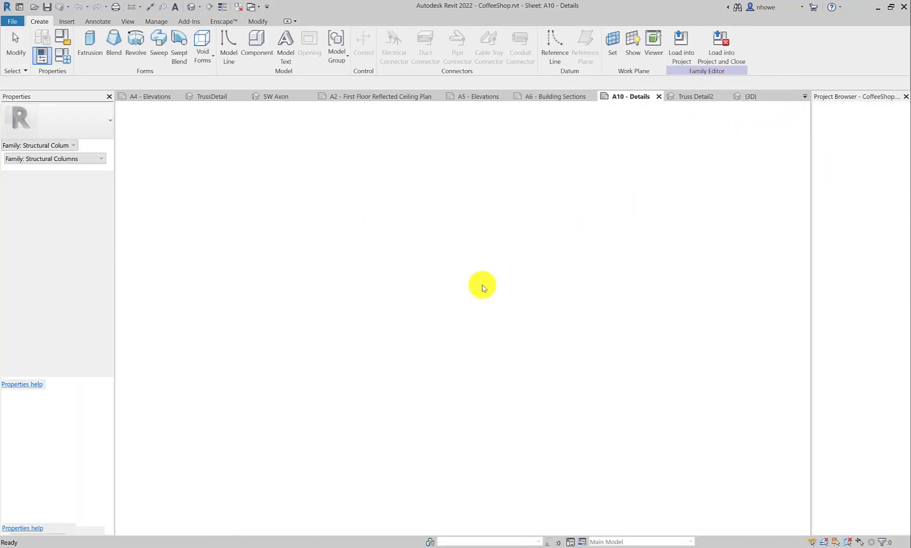
- Orbit the Truss Detail2 camera slightly, and save its orientation and lock the view
mouse_move(502, 299)
shift+middle_down()
mouse_move(494, 309)
mouse_move(504, 309)
shift+middle_up()
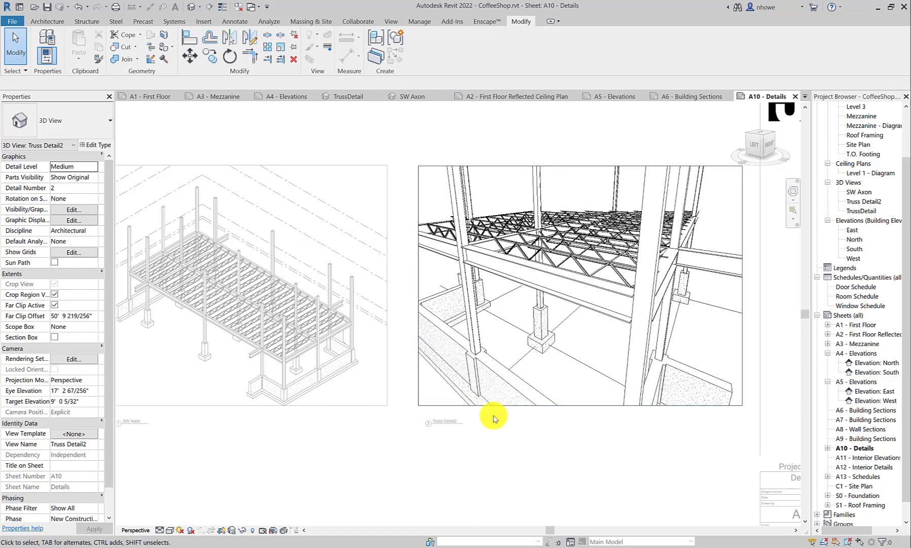
click(233, 530)
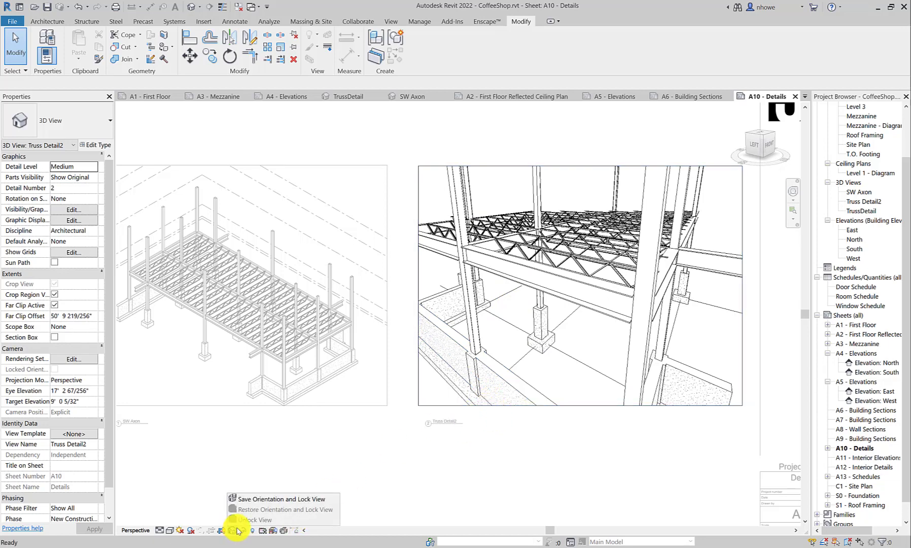
click(248, 500)
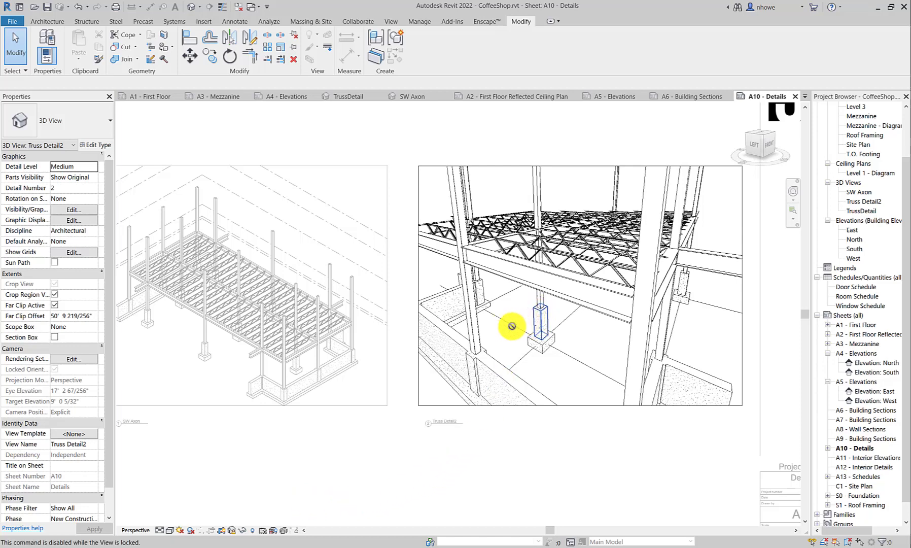
- Deactivate Truss Detail2, reactivating it briefly to check its view lock
double_click(544, 425)
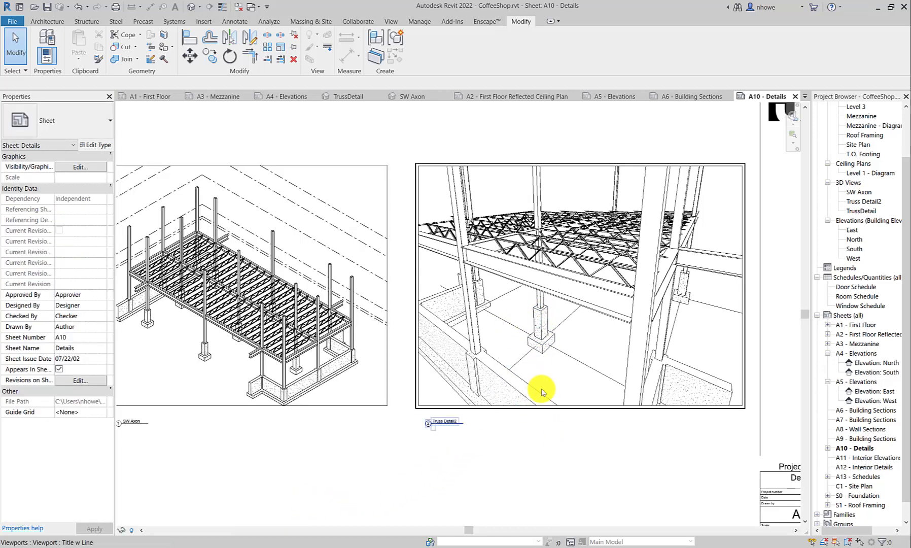
double_click(541, 391)
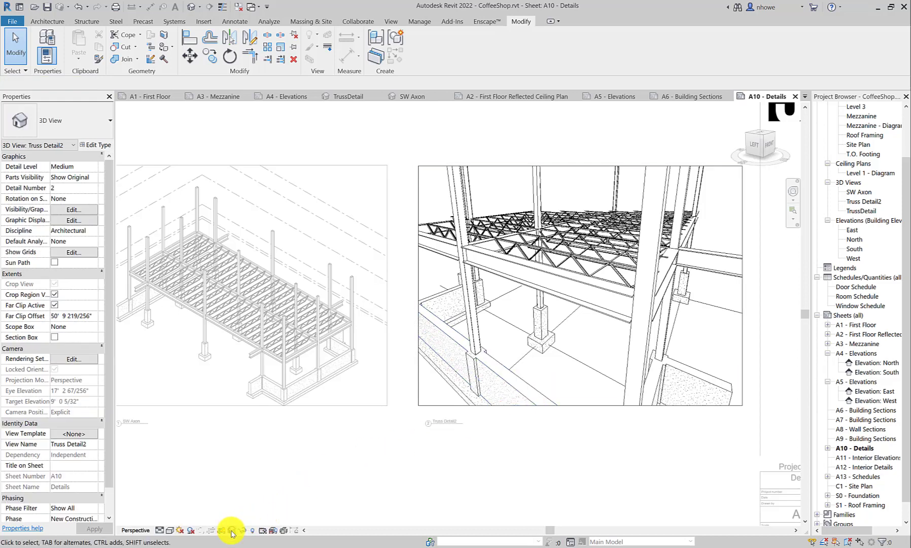
double_click(474, 428)
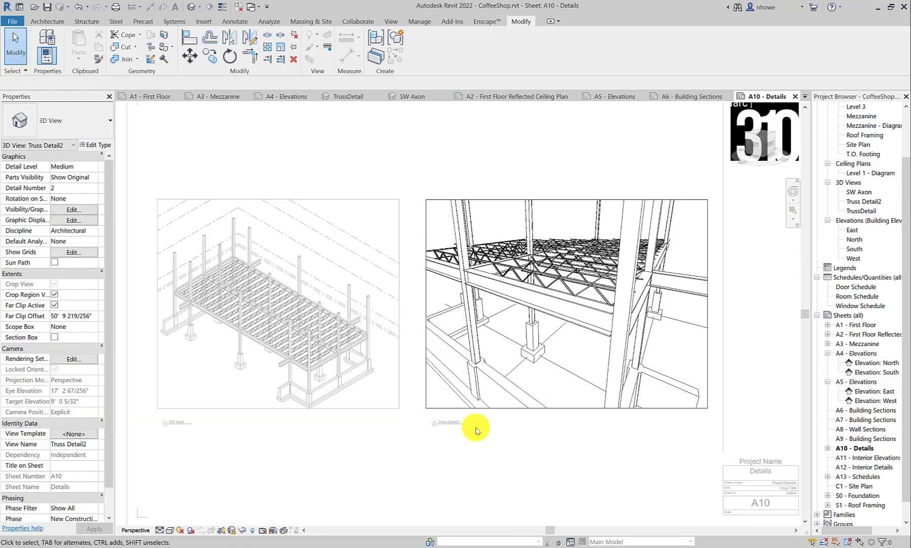